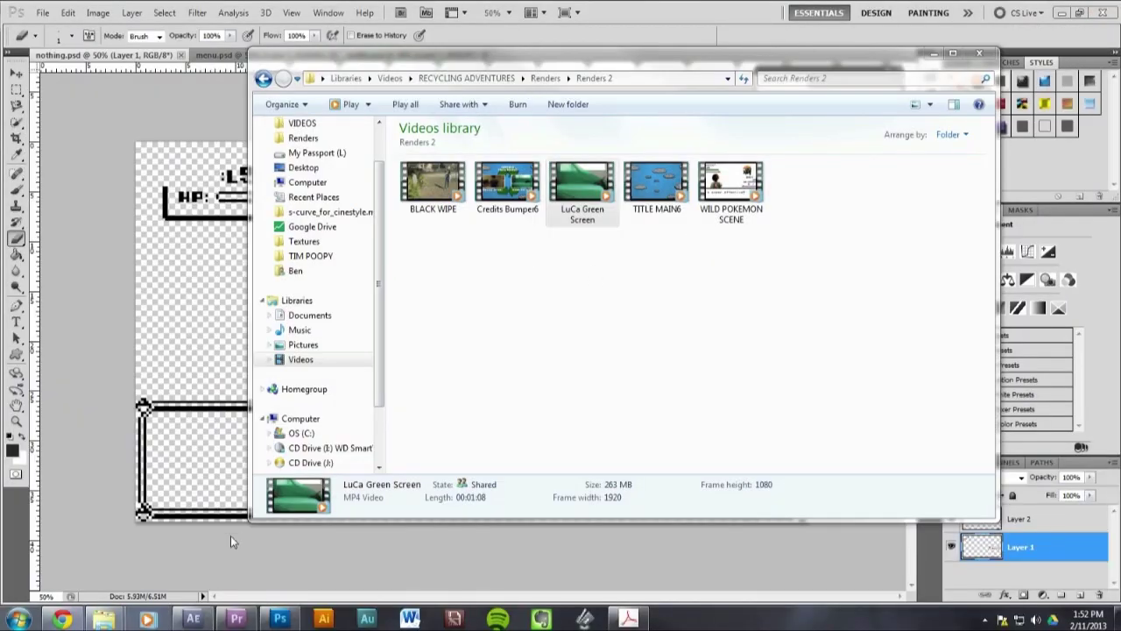
From the Renders 2 window, go up to RECYCLING ADVENTURES, open RAWZ > POKEMAN and select MVI_2176
mouse_move(103, 618)
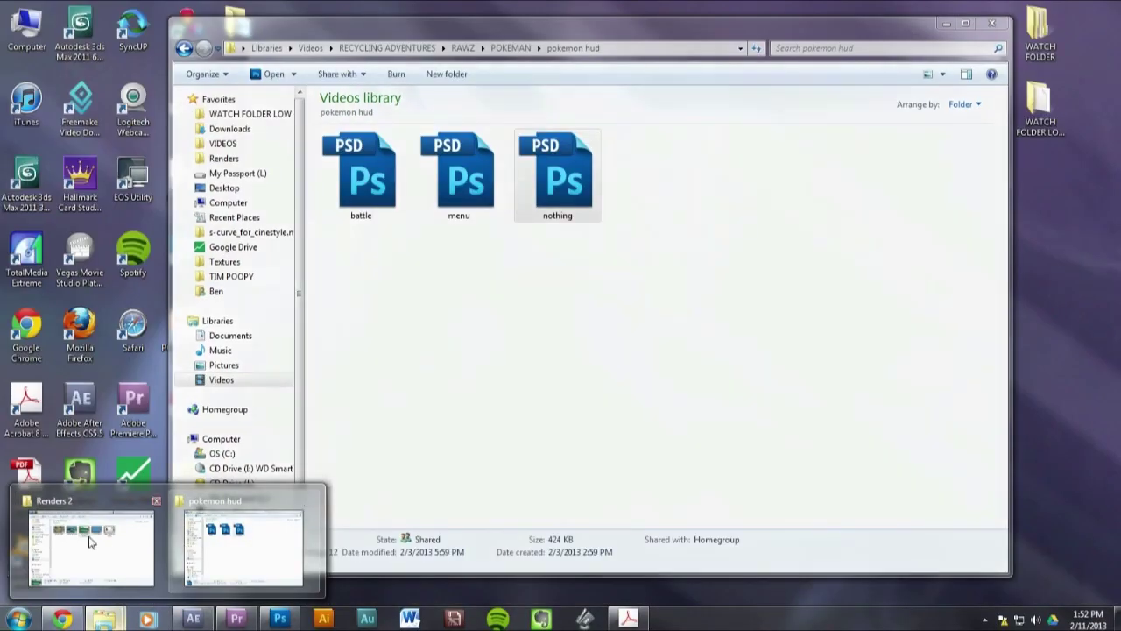
left_click(90, 542)
left_click(467, 78)
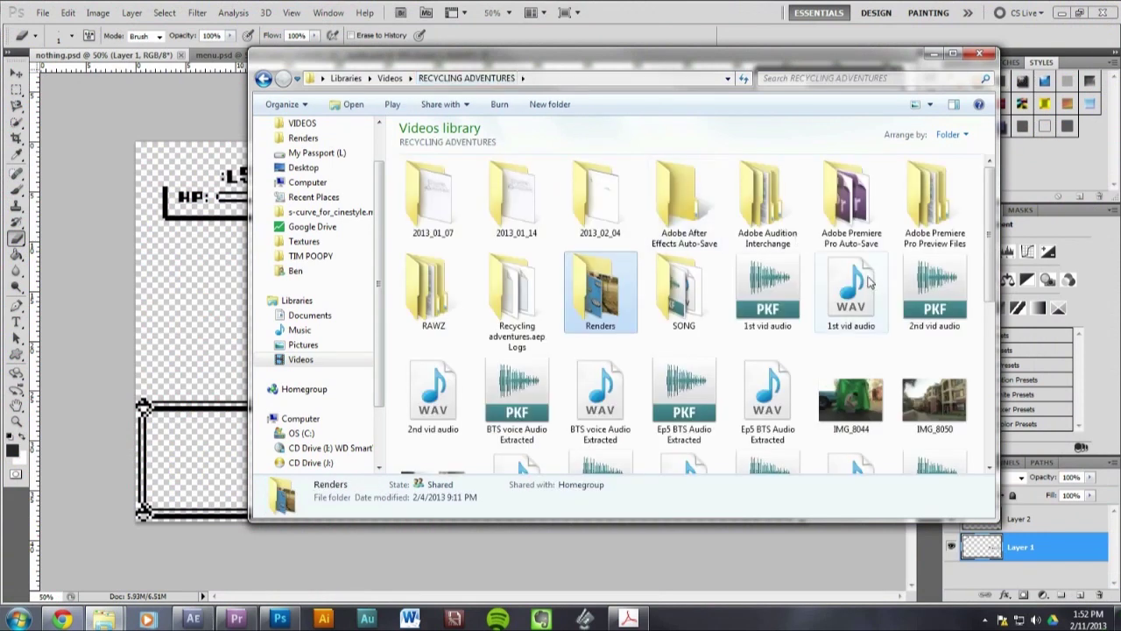
left_click(438, 300)
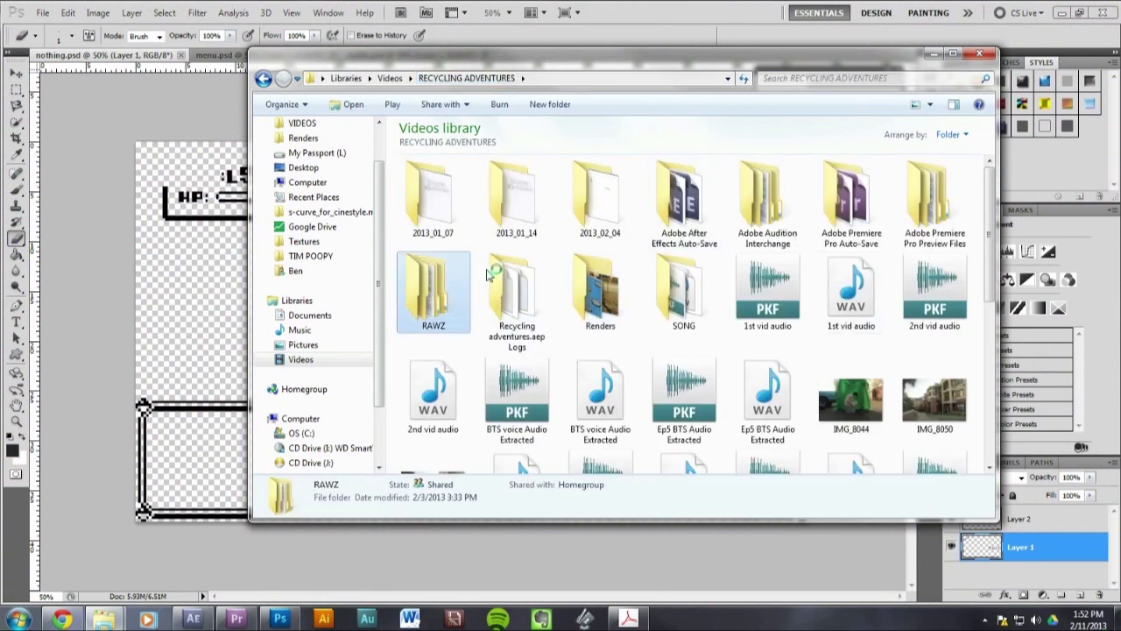
key("Return")
left_click(589, 226)
double_click(588, 226)
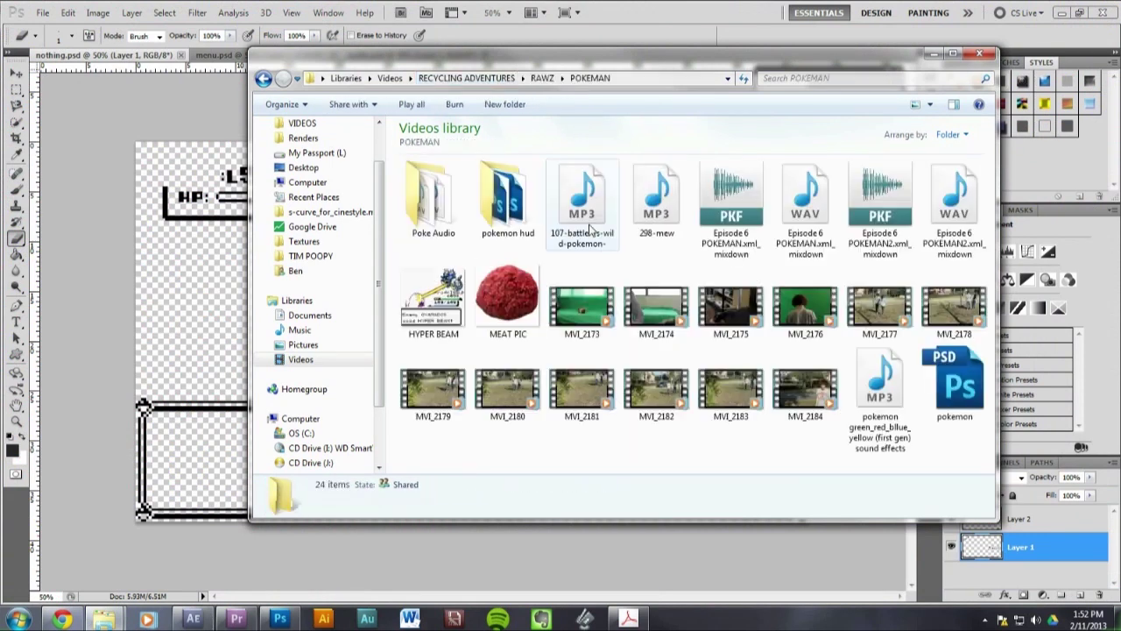
left_click(802, 309)
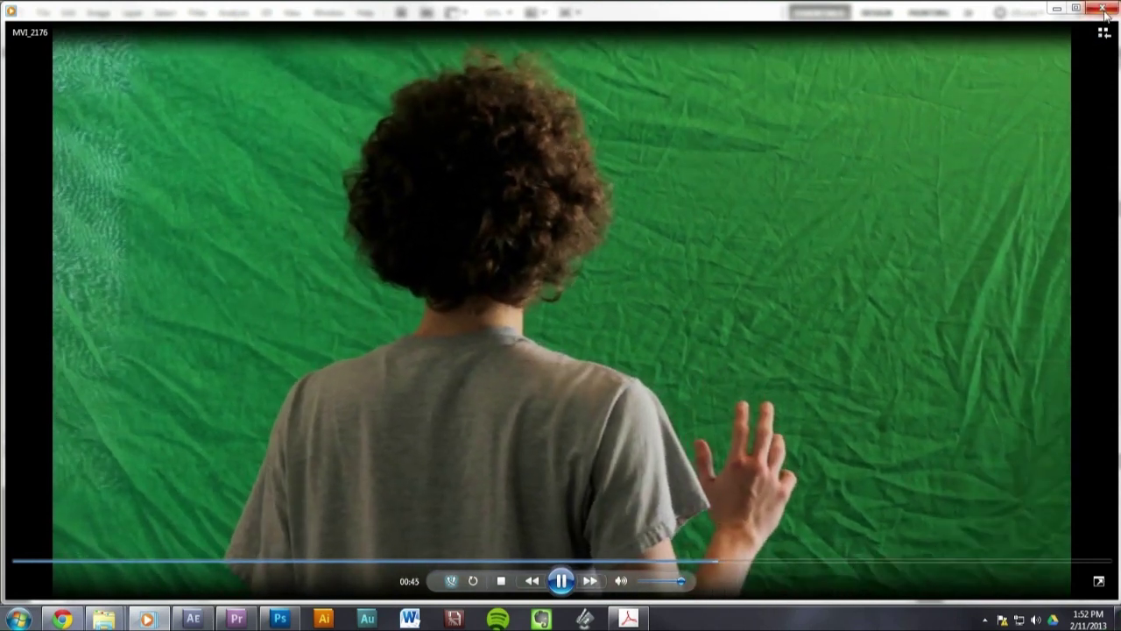
Close Windows Media Player after watching the MVI_2176 green-screen clip
left_click(1103, 11)
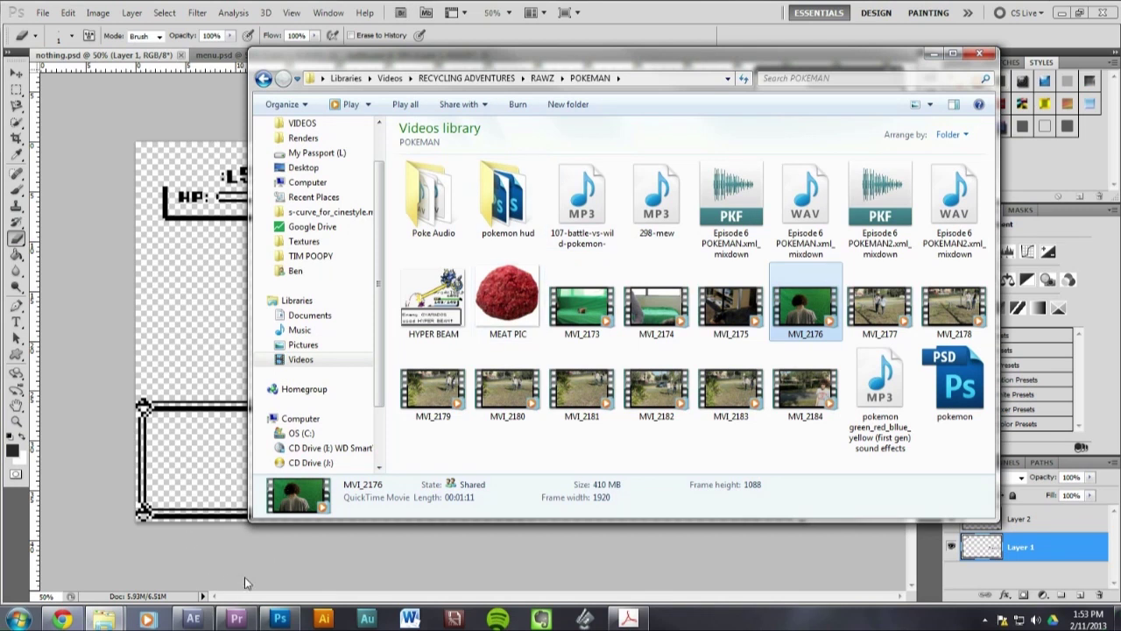
Bring Photoshop forward and flip from menu.psd to the battle.psd HUD mockup
left_click(294, 619)
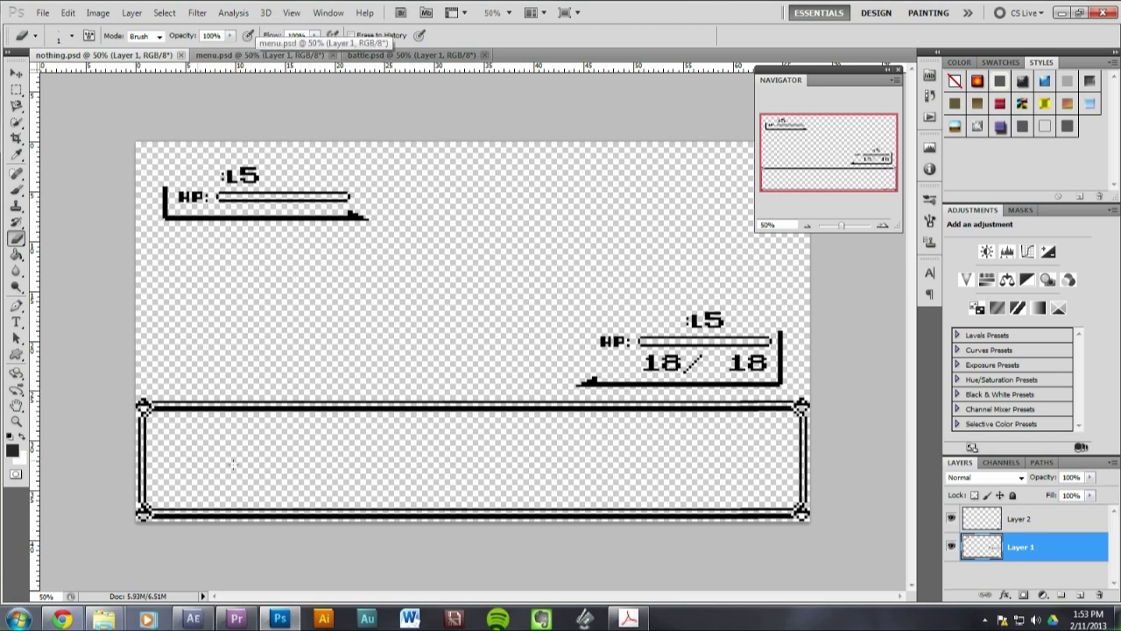
left_click(260, 55)
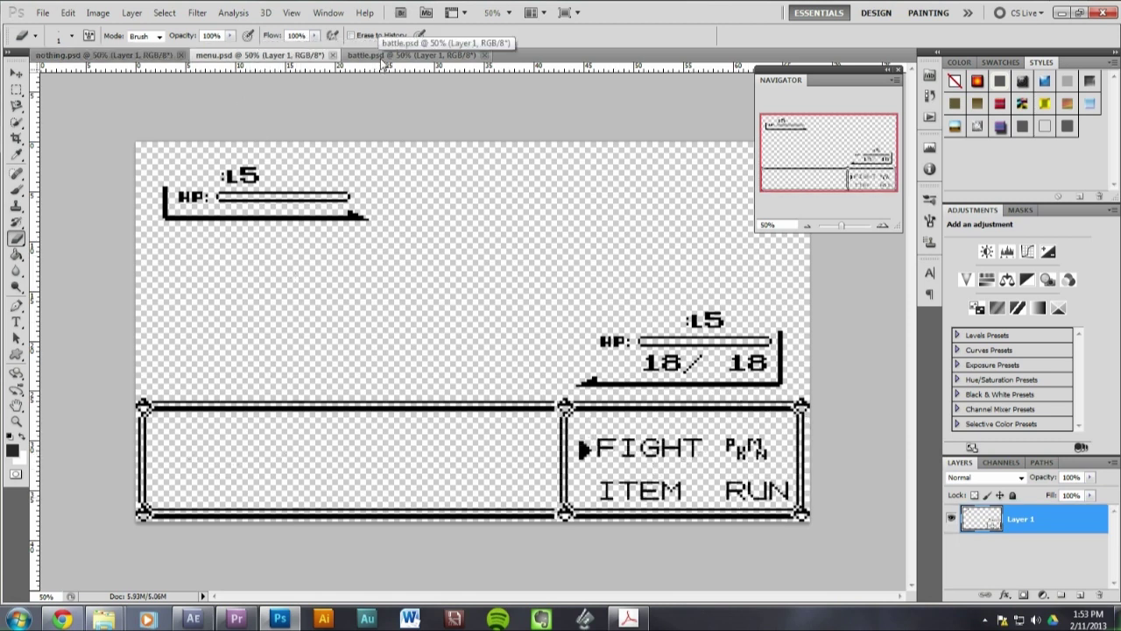
left_click(383, 56)
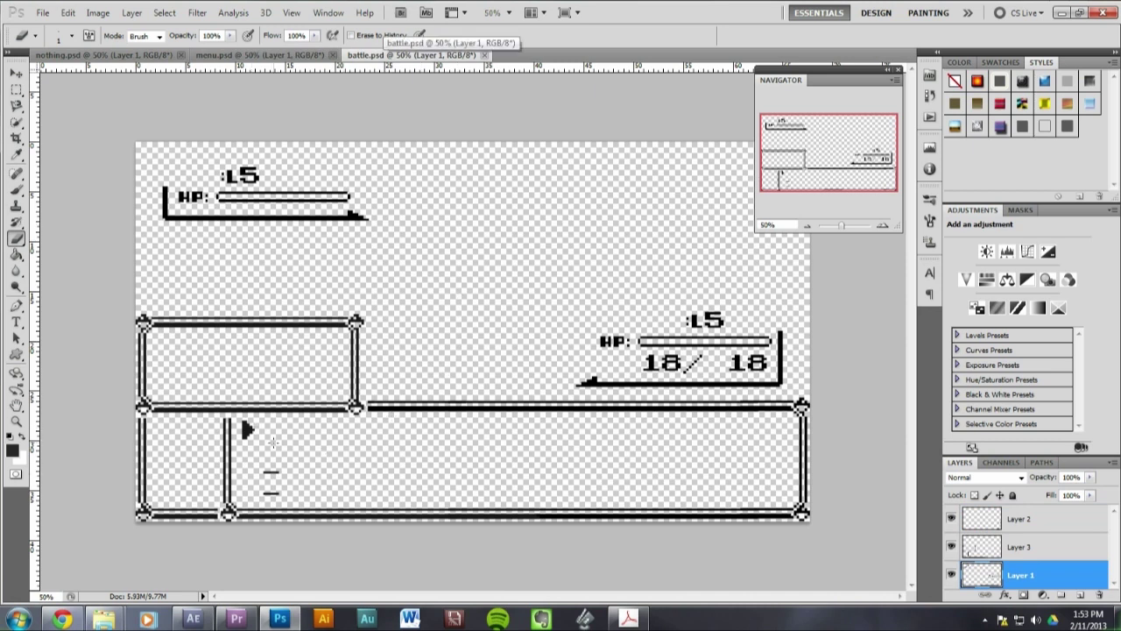
In After Effects, open WILD POKEMON SCENE, check the battle text's pixel font, and rewind to where it begins
left_click(192, 619)
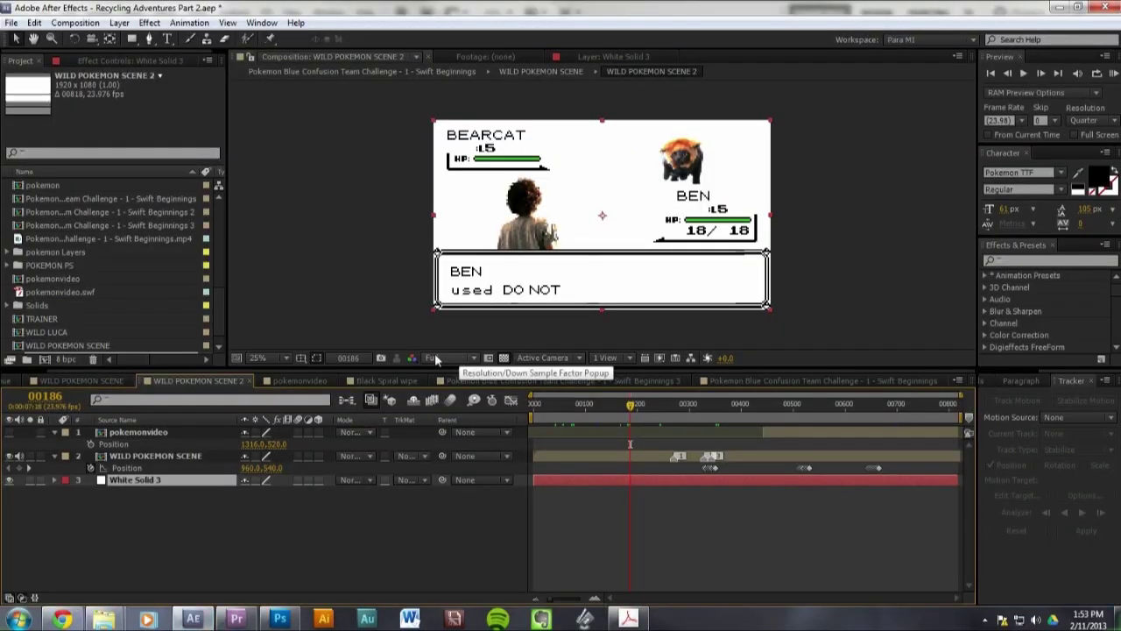
scroll(163, 378, "up", 2)
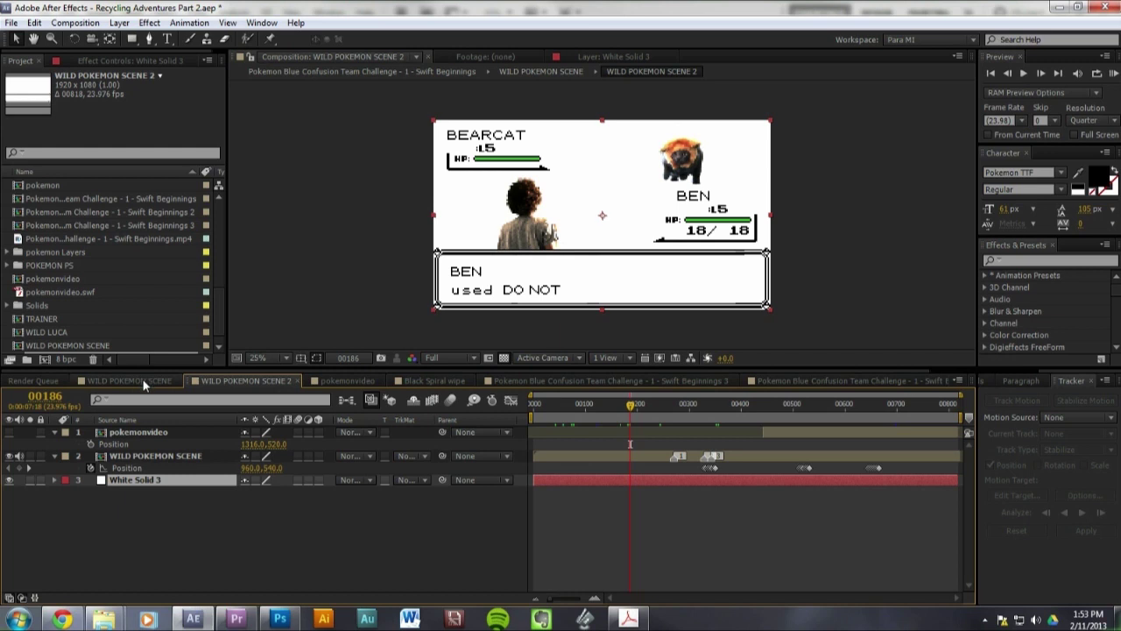
left_click(129, 380)
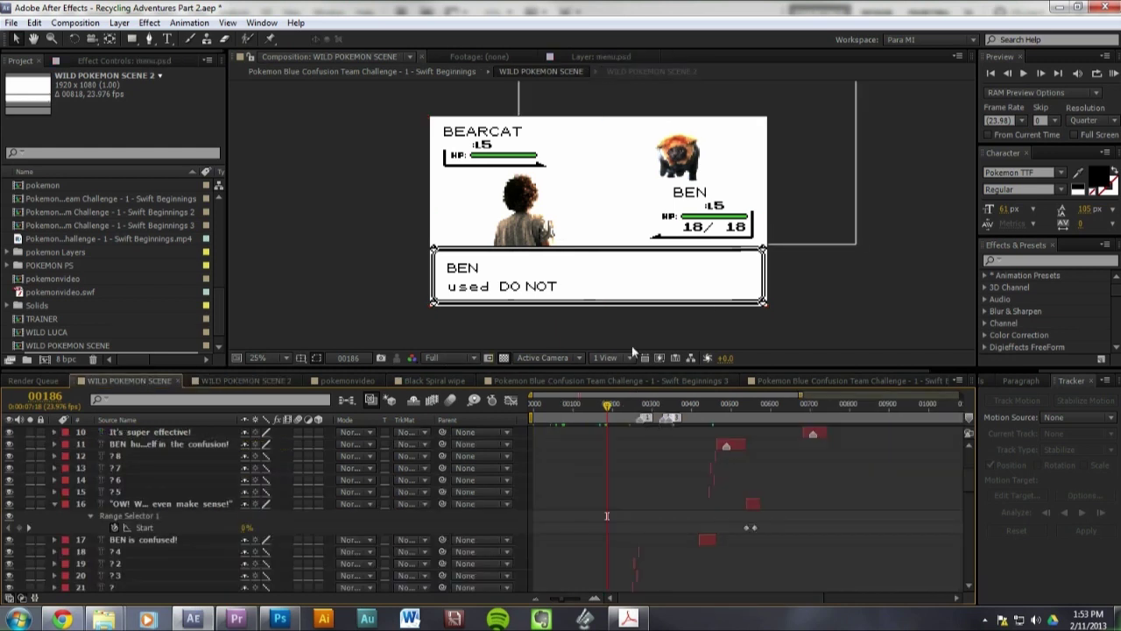
left_click(1025, 173)
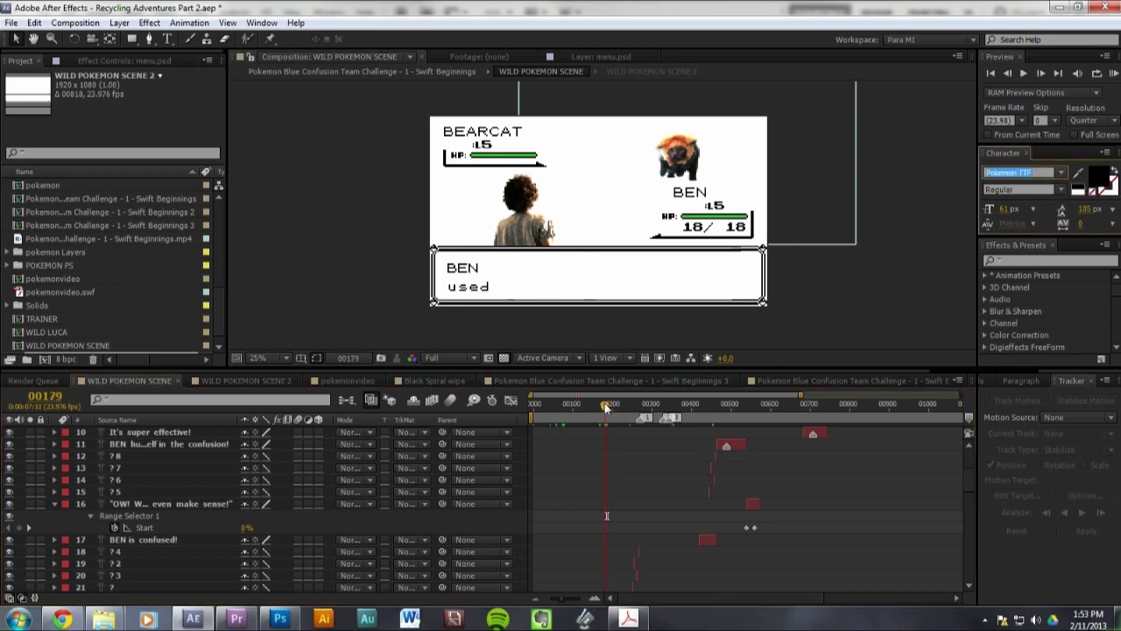
left_click_drag(593, 404, 556, 404)
left_click(363, 379)
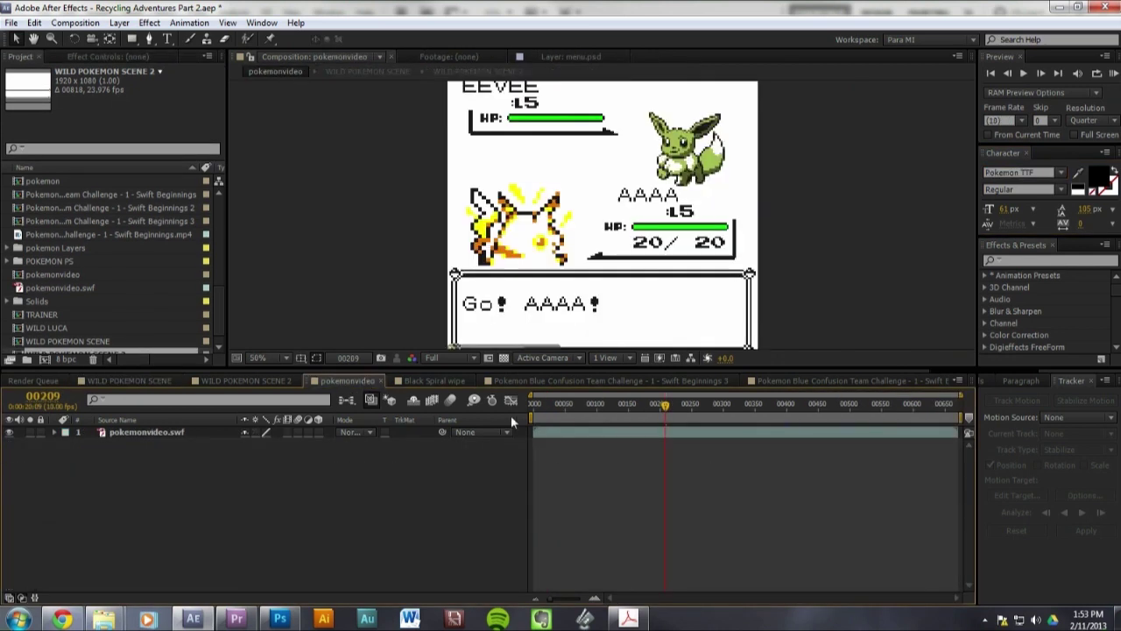
left_click_drag(679, 413, 615, 403)
left_click(129, 380)
left_click(246, 381)
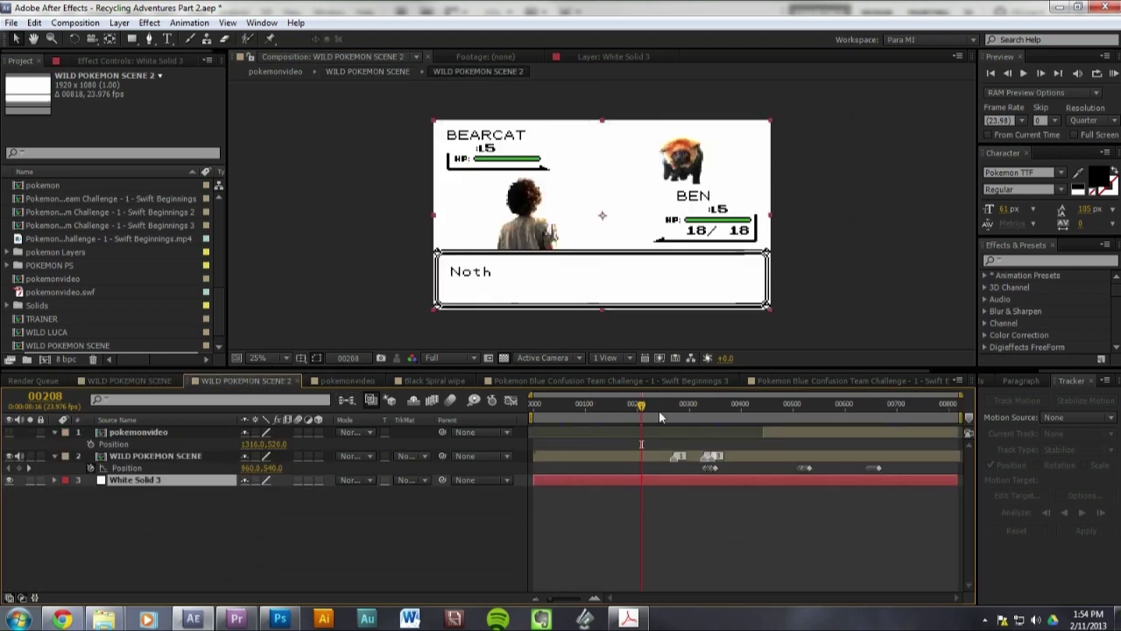
left_click_drag(619, 407, 596, 410)
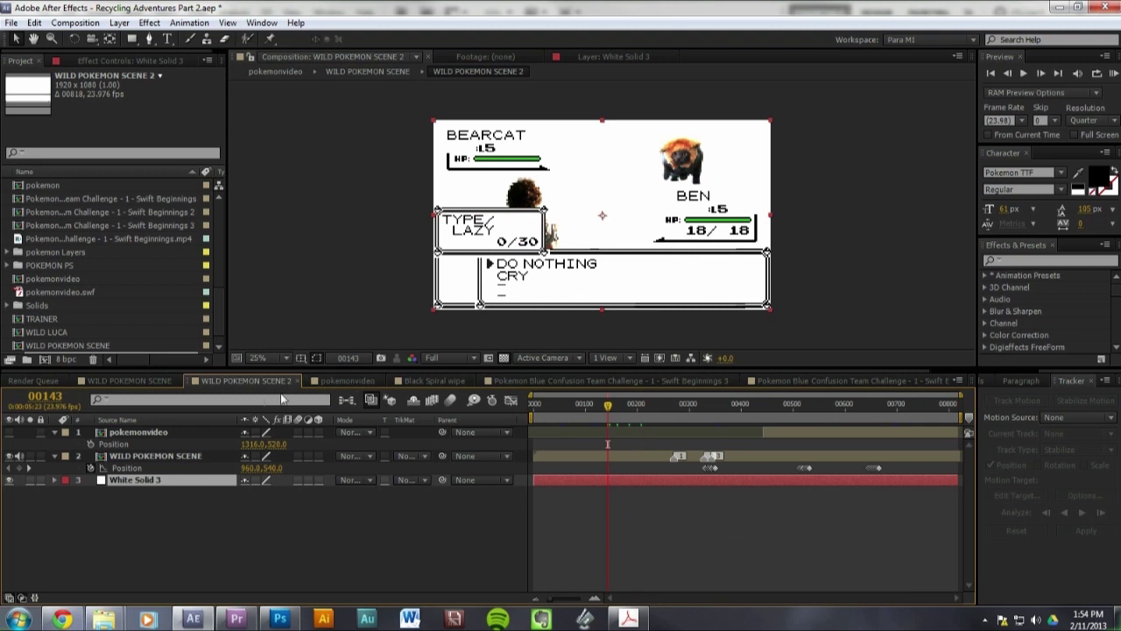
left_click(347, 381)
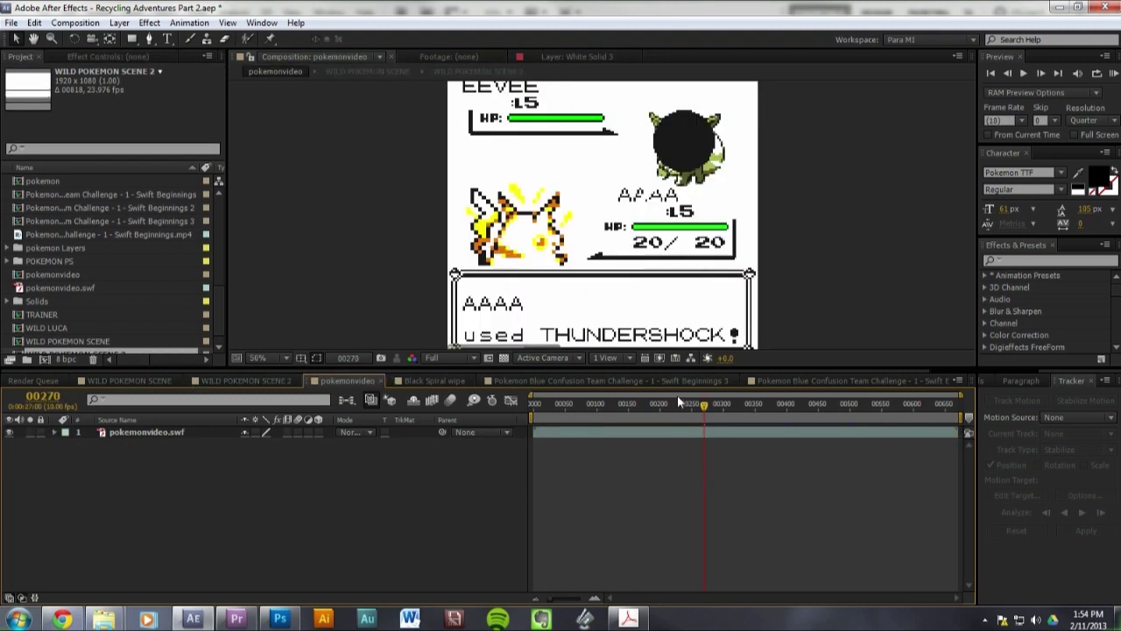
left_click_drag(692, 395, 744, 414)
Look through the Black Spiral wipe, Swift Beginnings 3 and Swift Beginnings compositions
left_click(438, 381)
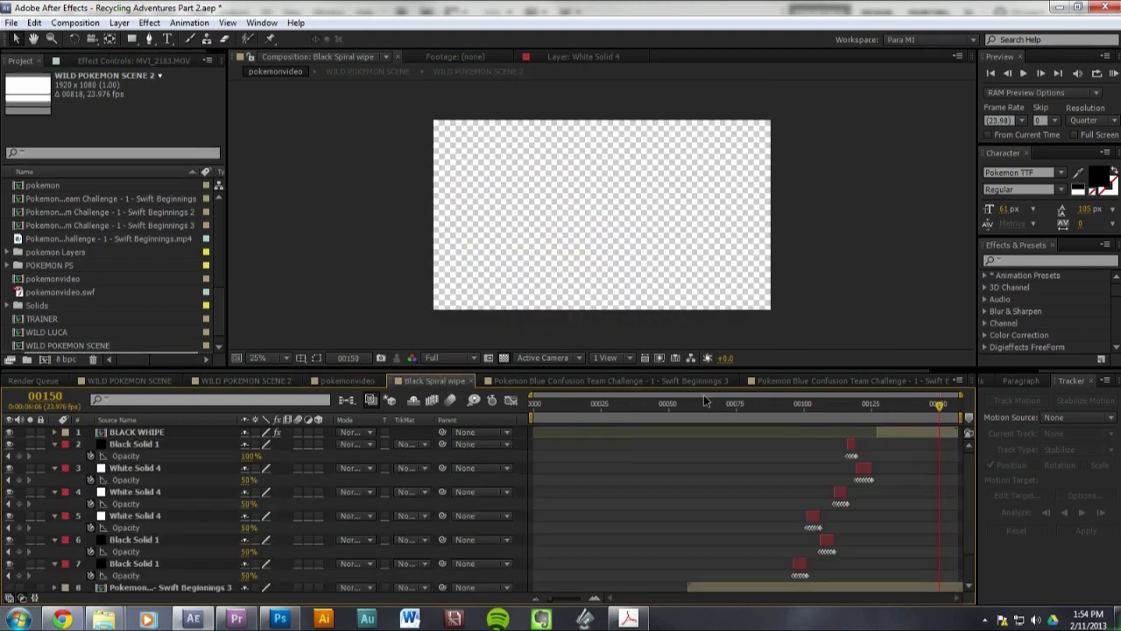
left_click(616, 385)
left_click_drag(746, 408, 558, 421)
left_click(861, 379)
Return to Black Spiral wipe and scrub between the black flash and the park footage
left_click(105, 369)
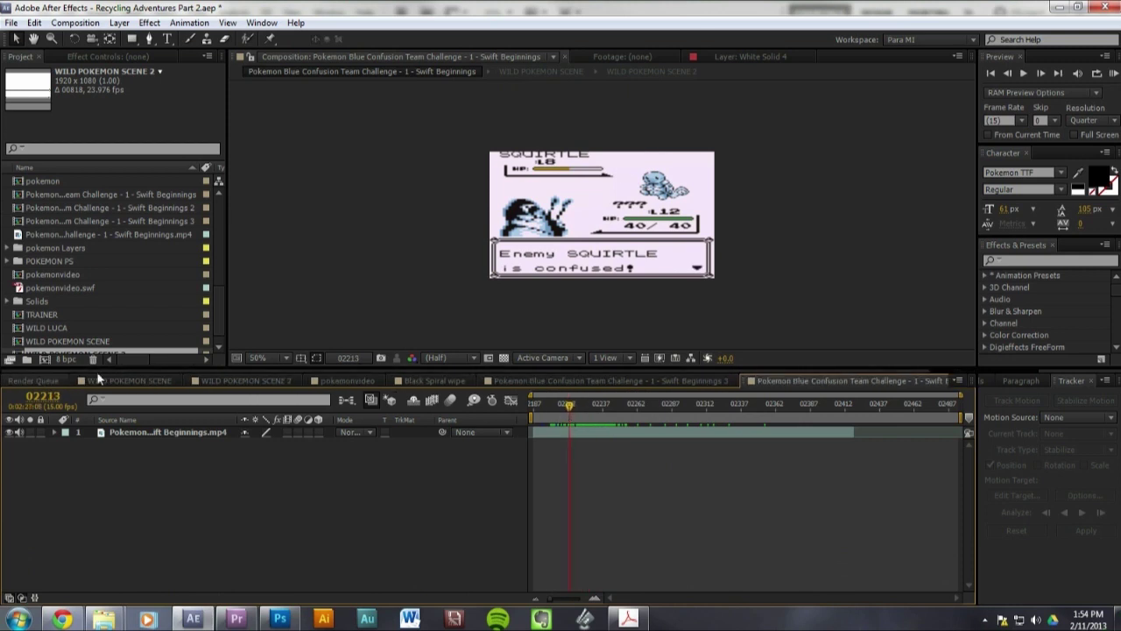
left_click(448, 382)
left_click_drag(809, 407, 801, 406)
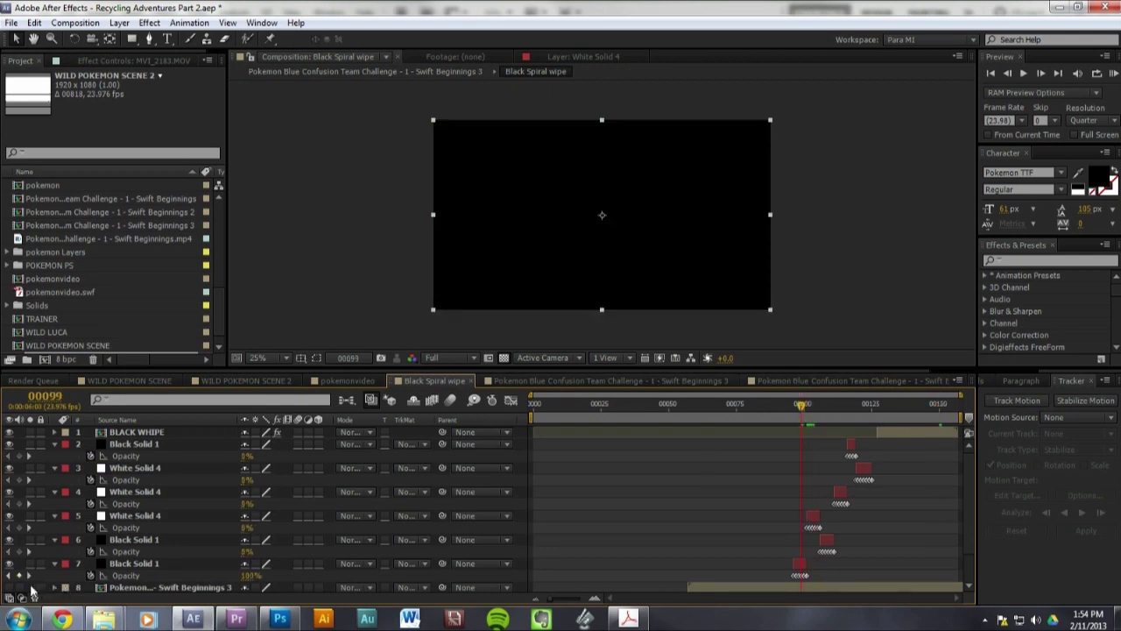
left_click_drag(807, 412, 919, 405)
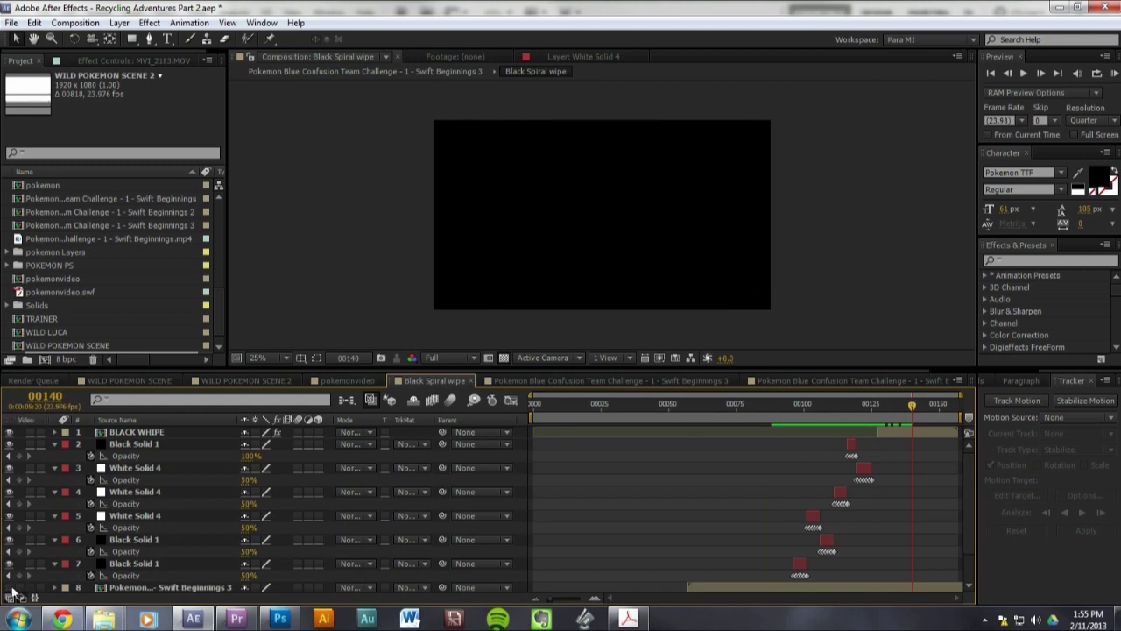
left_click_drag(863, 405, 745, 404)
Return to WILD POKEMON SCENE at the confusion text and open the WILD LUCA precomp
left_click(129, 381)
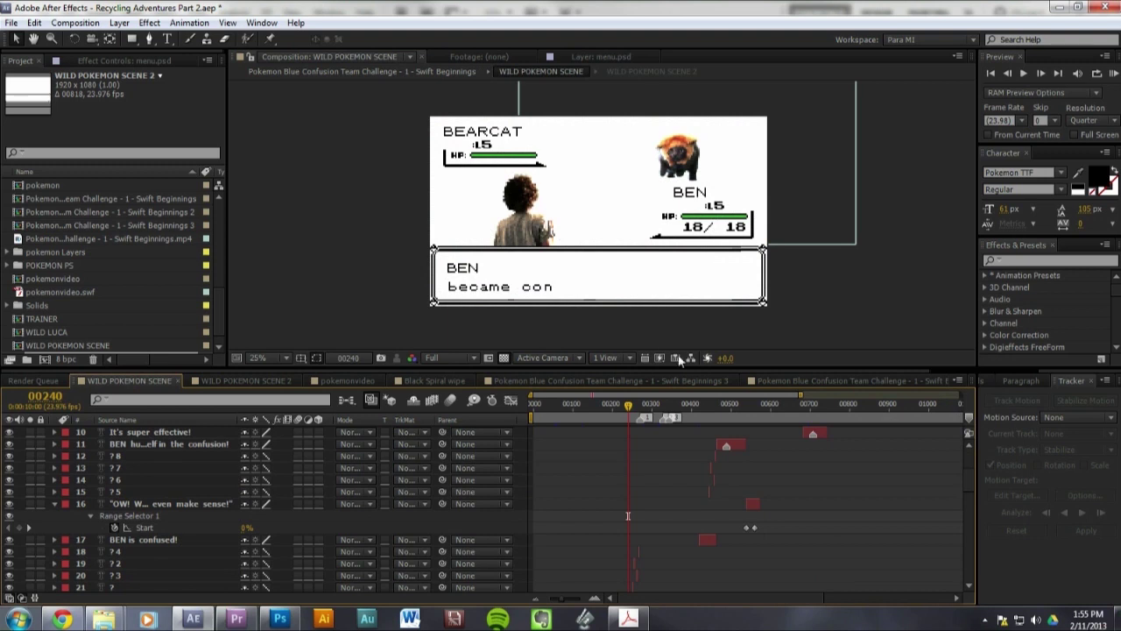
left_click_drag(634, 407, 634, 408)
scroll(188, 498, "down", 10)
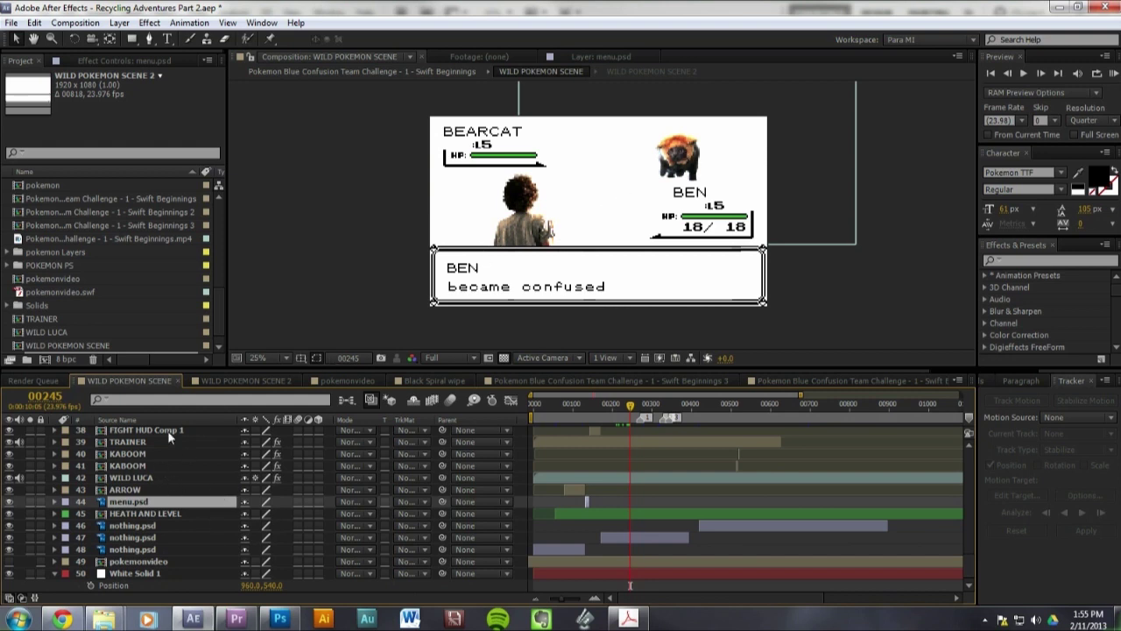
double_click(135, 477)
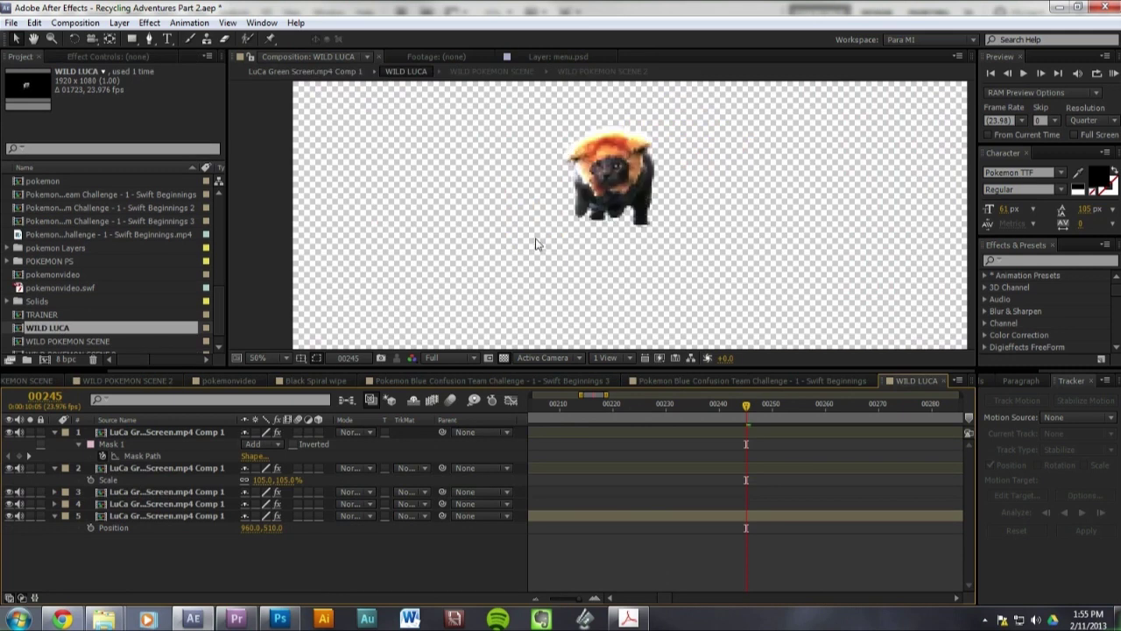
Show the WILD LUCA creature at frame 00230 at 50% zoom with its effect settings
key("comma")
key("comma")
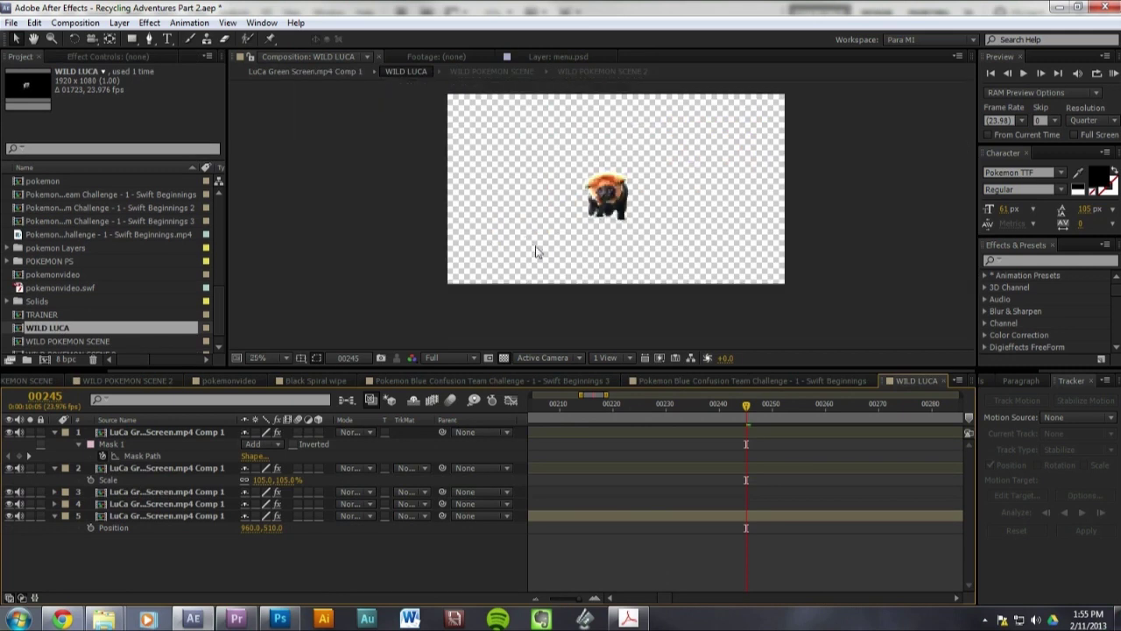
double_click(163, 516)
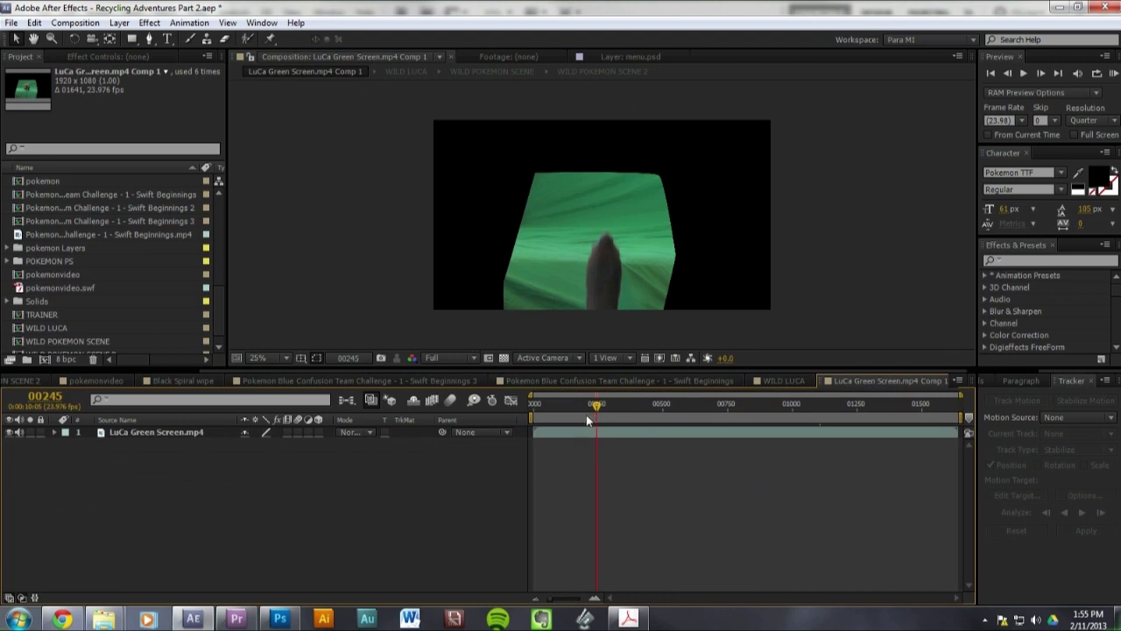
left_click(783, 381)
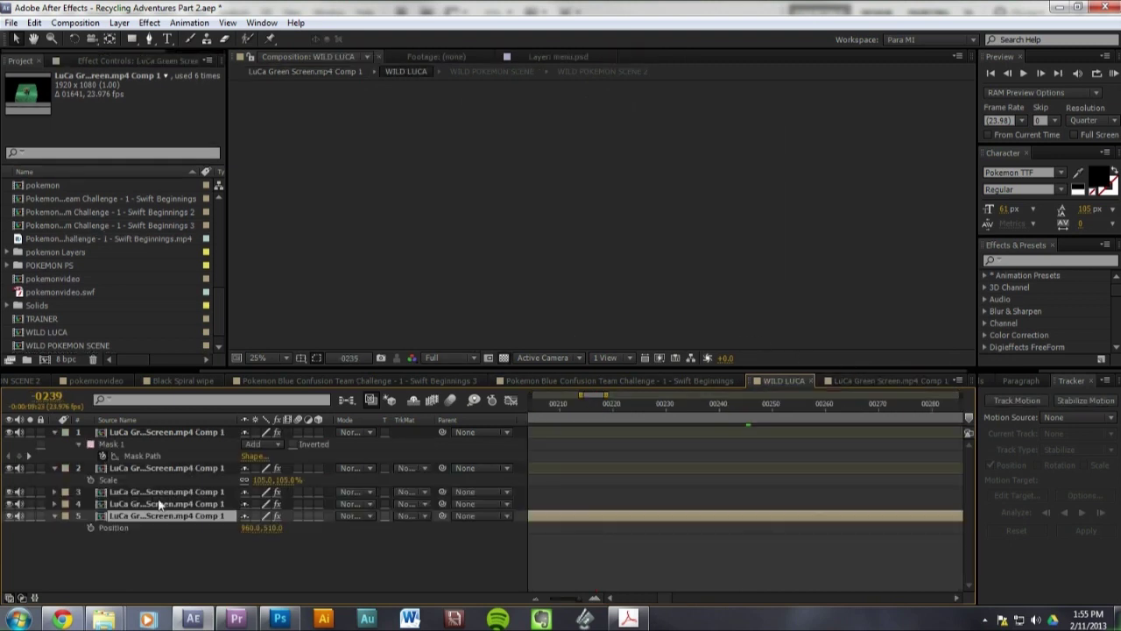
left_click(665, 408)
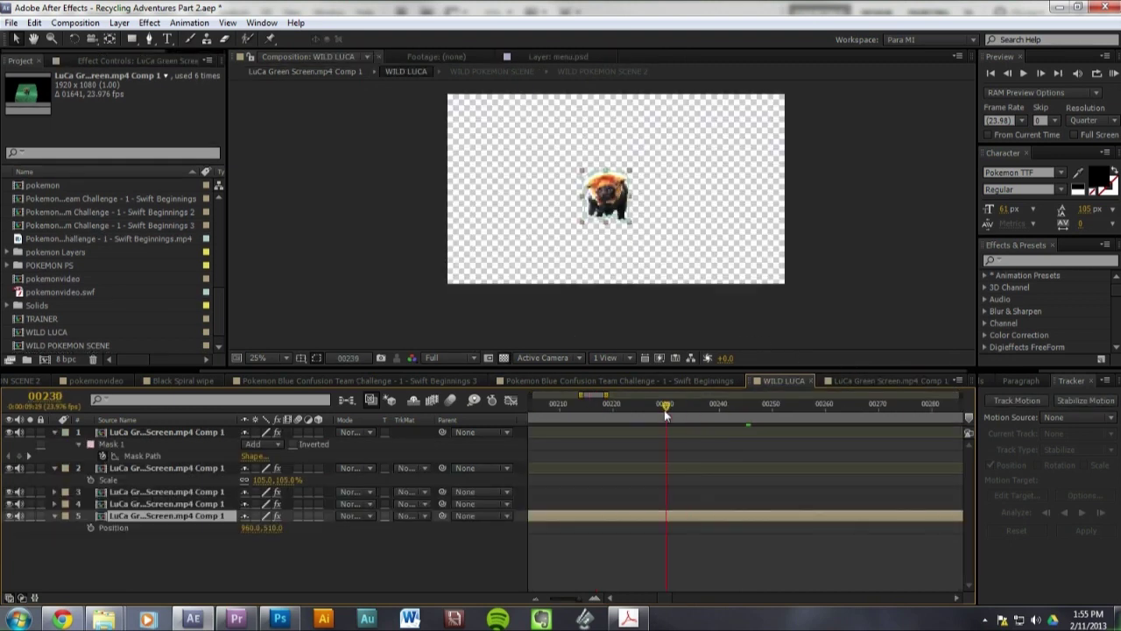
left_click(159, 63)
scroll(67, 288, "down", 3)
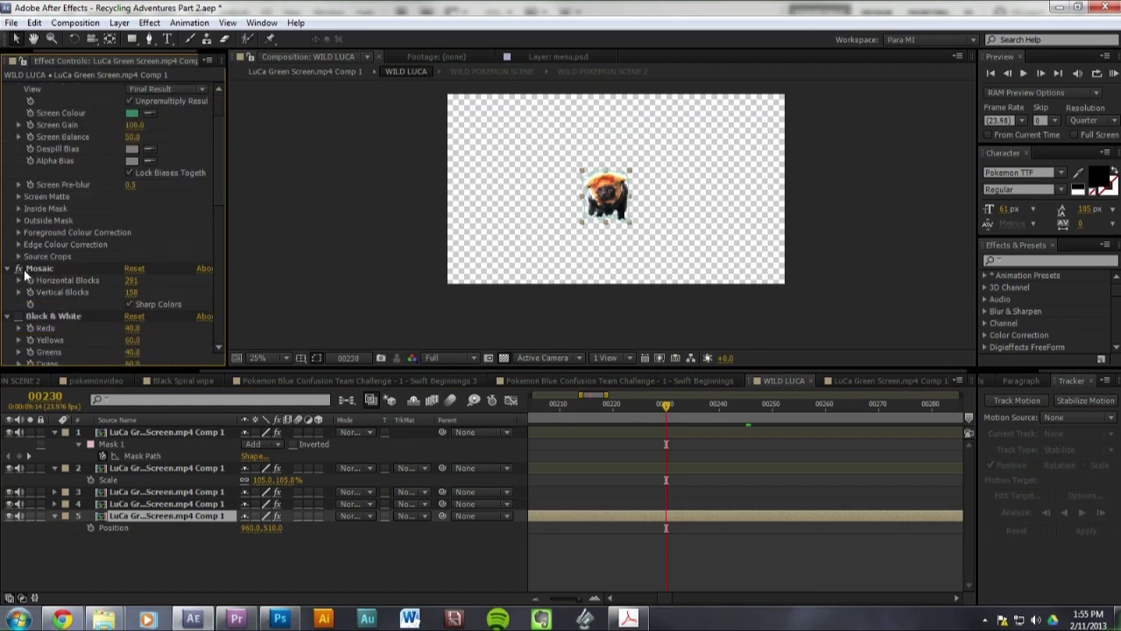
key("period")
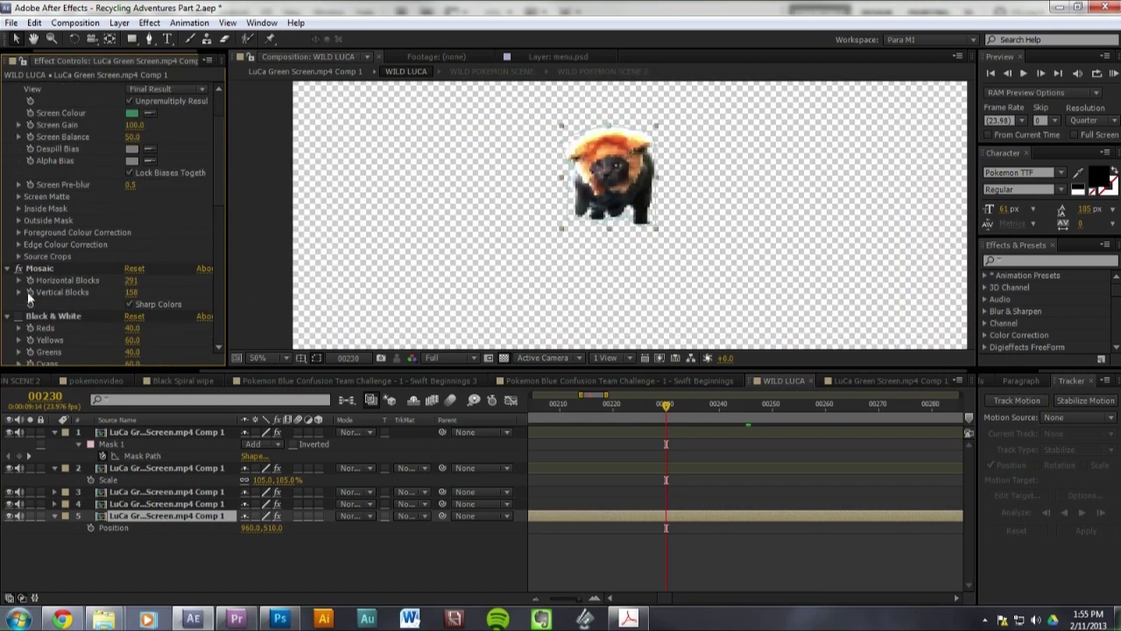
Toggle the Mosaic effect repeatedly to compare the creature with and without pixelation
left_click(19, 269)
left_click(20, 269)
left_click(19, 269)
left_click(19, 269)
left_click(19, 269)
left_click(20, 269)
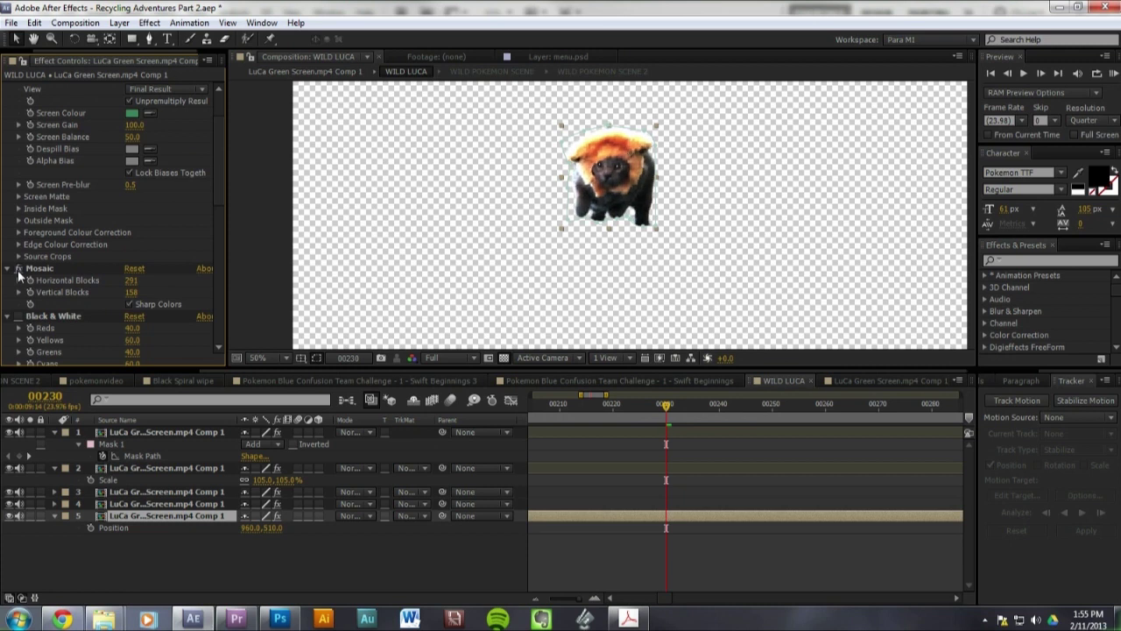
left_click(19, 269)
left_click(19, 269)
left_click(19, 269)
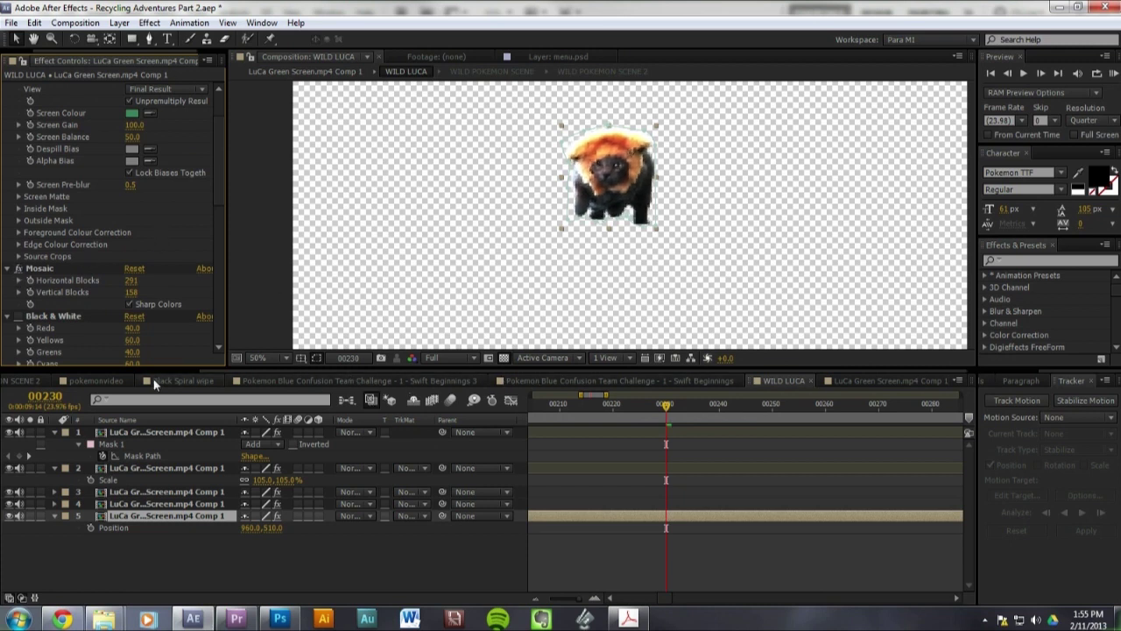
Toggle the Curves effect off and on, then return to WILD POKEMON SCENE
scroll(108, 198, "up", 3)
scroll(108, 198, "down", 12)
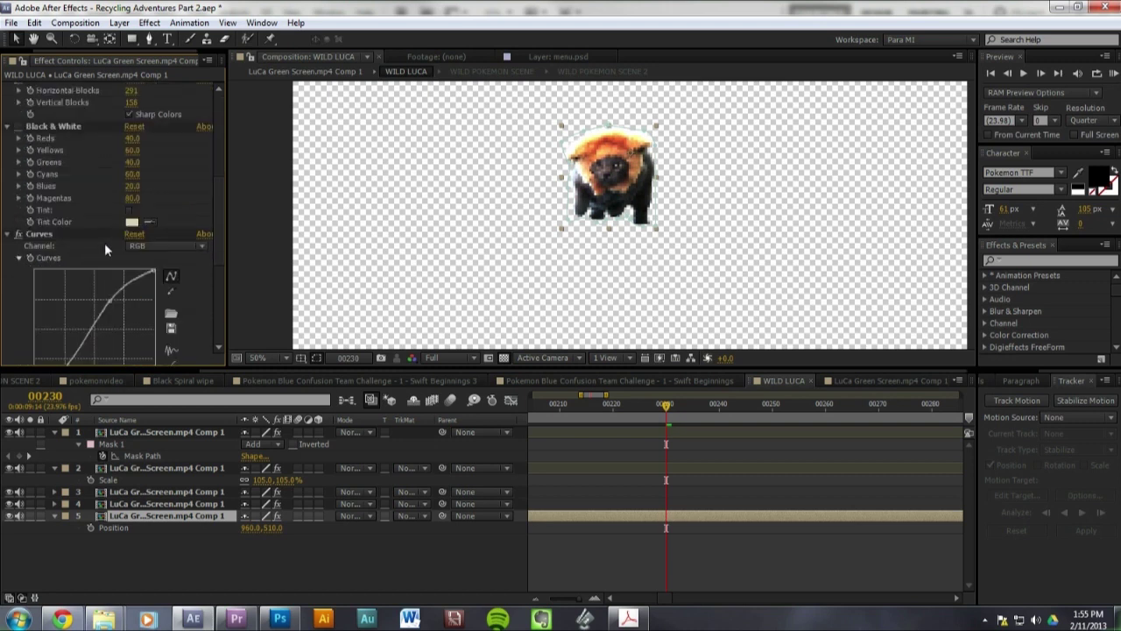
left_click(19, 235)
left_click(19, 234)
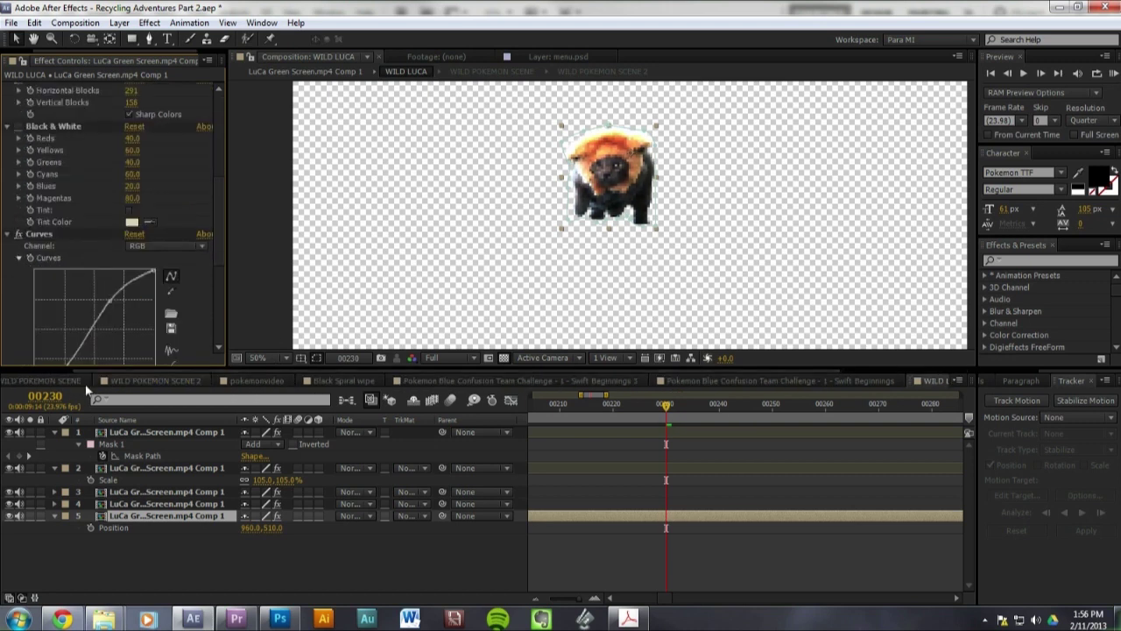
left_click(60, 380)
Scrub the battle dialogue to around frame 00375, where BEARCAT's THRASH drops BEN to 10/18 HP
left_click(555, 405)
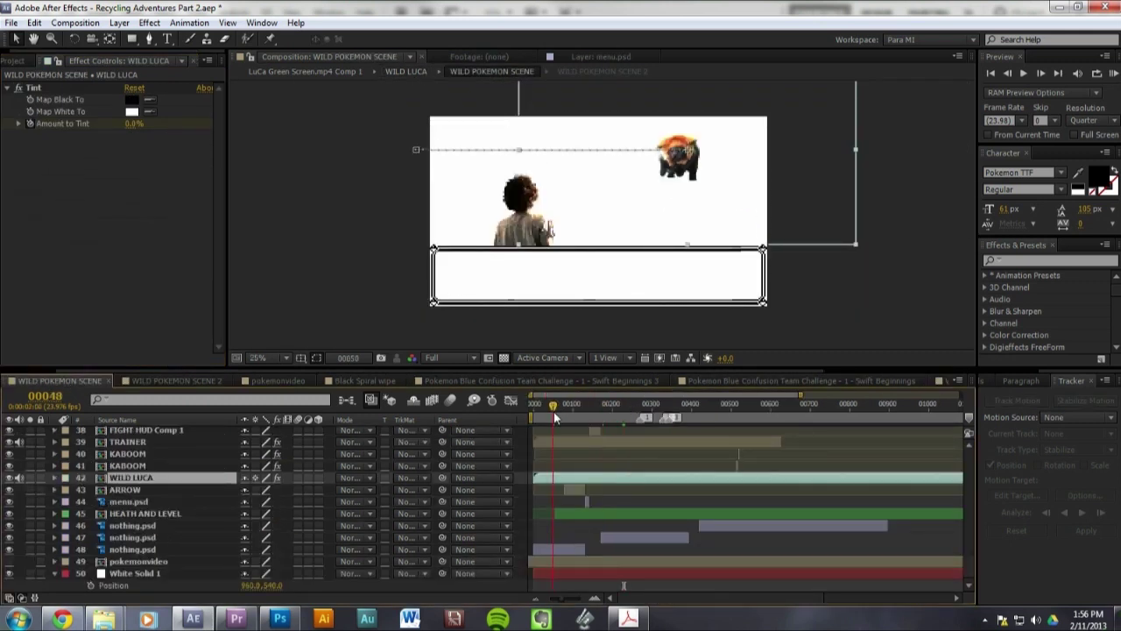
left_click_drag(562, 419, 594, 419)
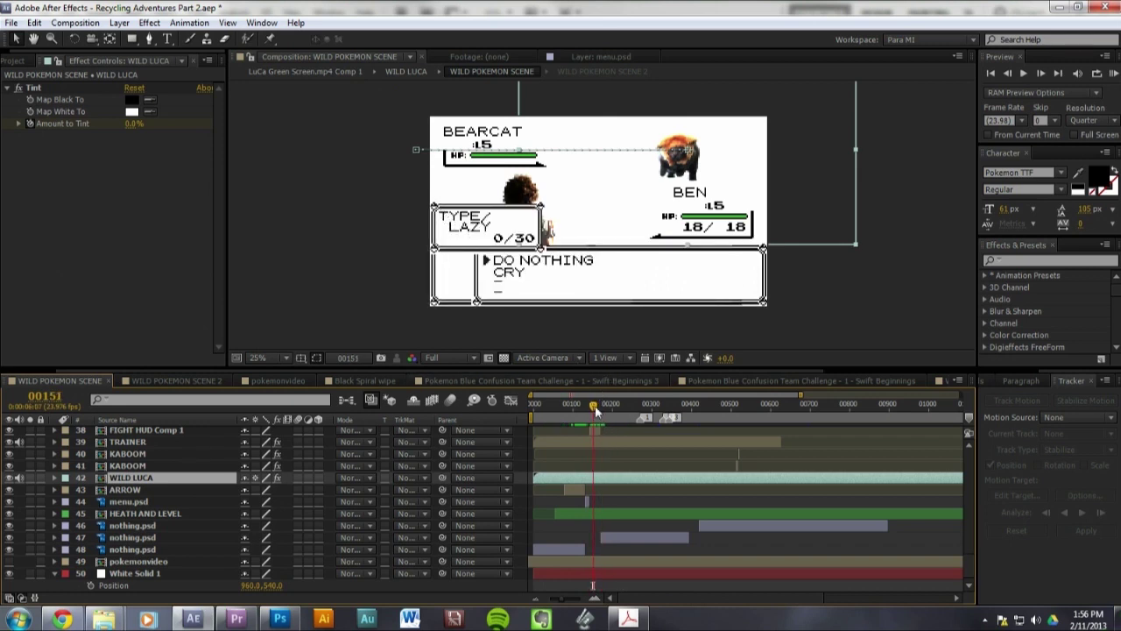
left_click_drag(594, 408, 675, 421)
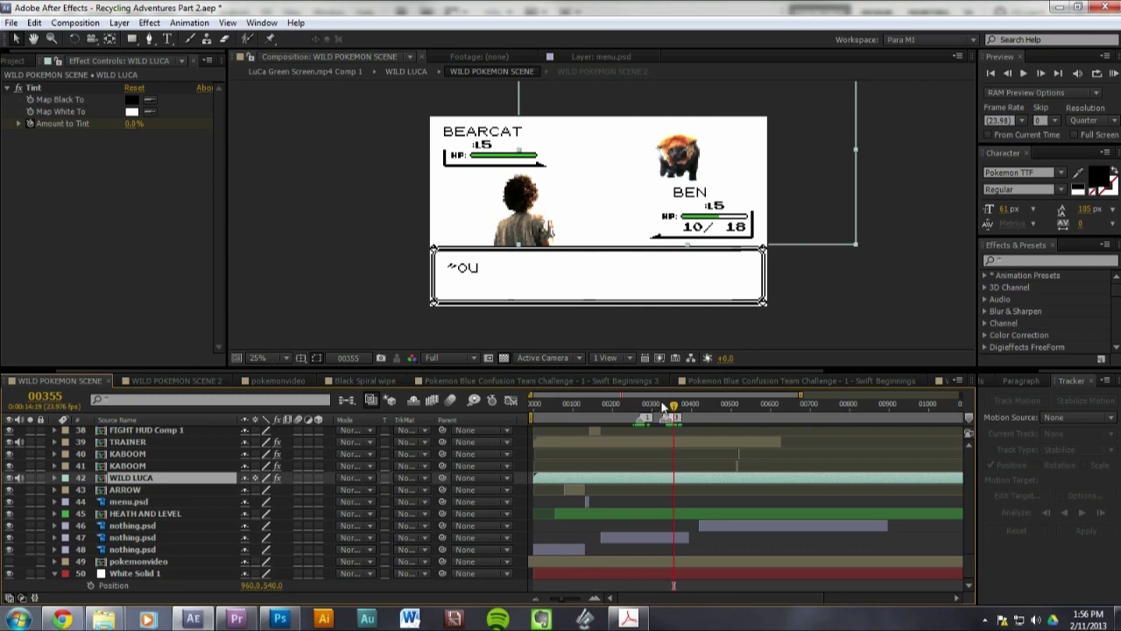
mouse_move(674, 403)
left_mouse_down()
mouse_move(663, 405)
mouse_move(681, 406)
left_mouse_up()
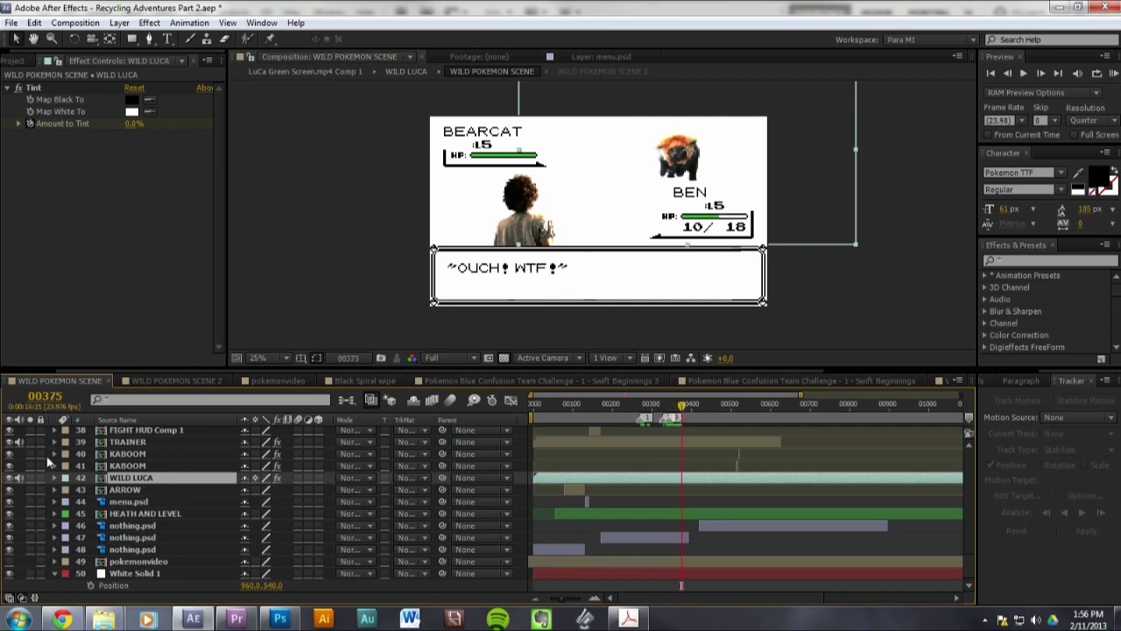
Open HEATH AND LEVEL at frame 00341 and preview the NUMBERS counter falling to 3
double_click(116, 513)
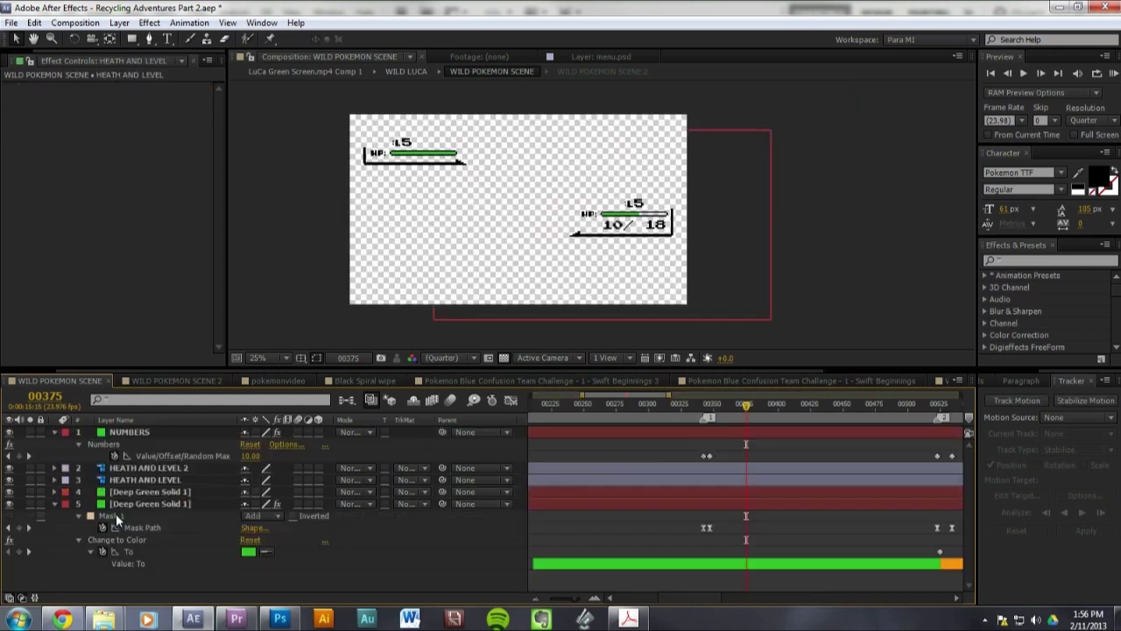
left_click(681, 404)
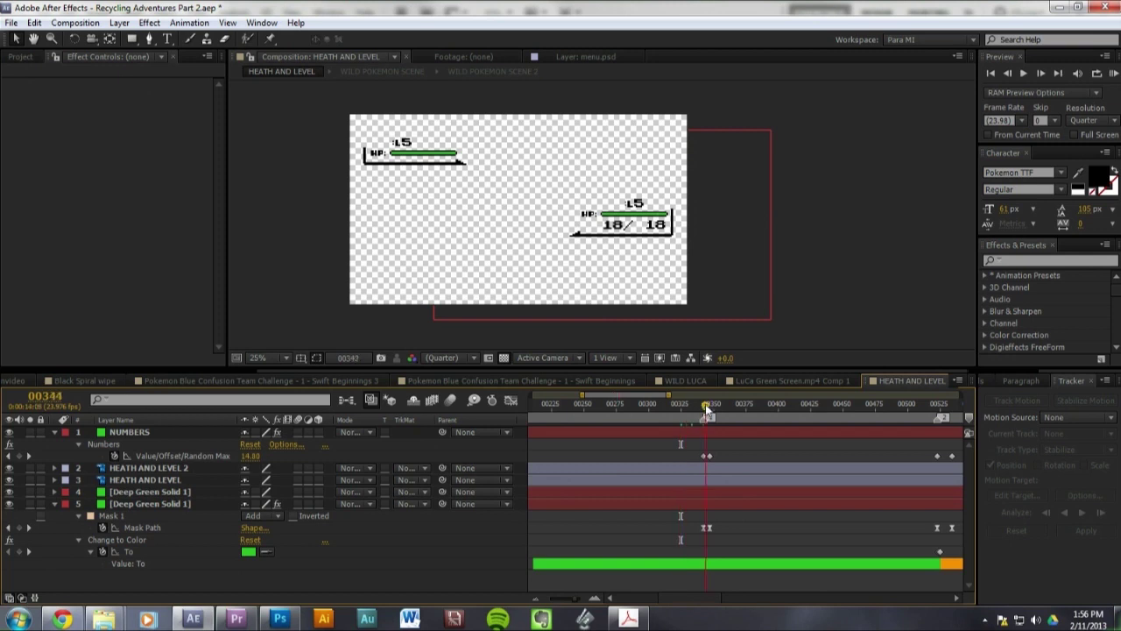
left_click_drag(705, 404, 702, 407)
left_click(135, 432)
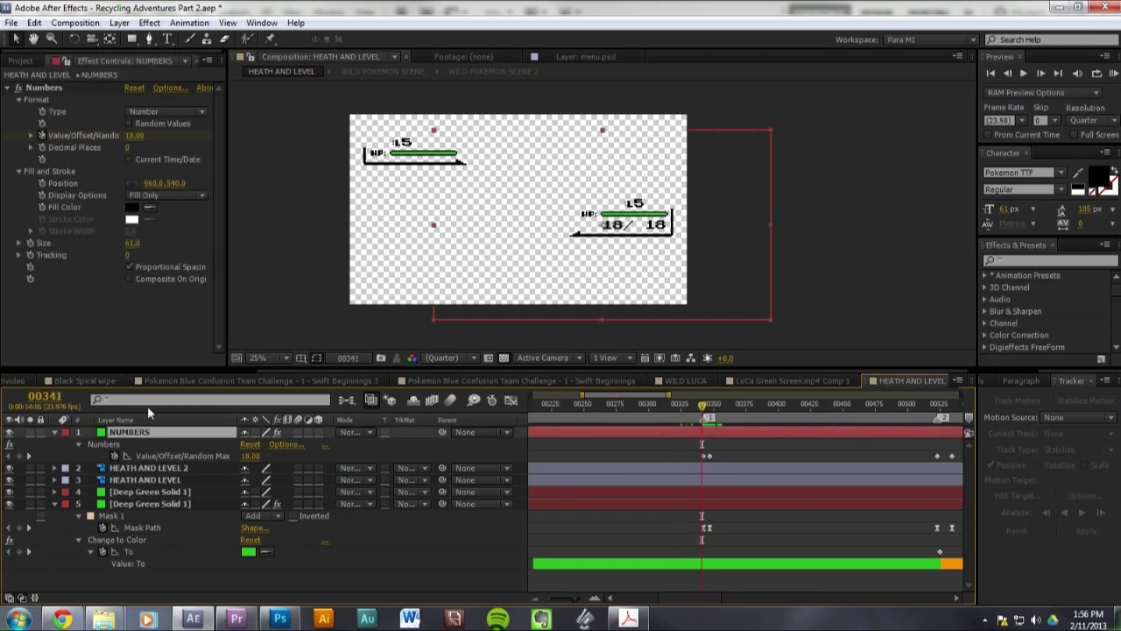
scroll(678, 256, "up", 2)
left_click_drag(705, 419, 838, 403)
Inspect the Deep Green Solid layers' Change to Color effects and preview the HP bar turning orange
left_click(683, 404)
left_click(671, 406)
scroll(624, 277, "down", 2)
scroll(624, 277, "up", 2)
left_click_drag(694, 404, 703, 404)
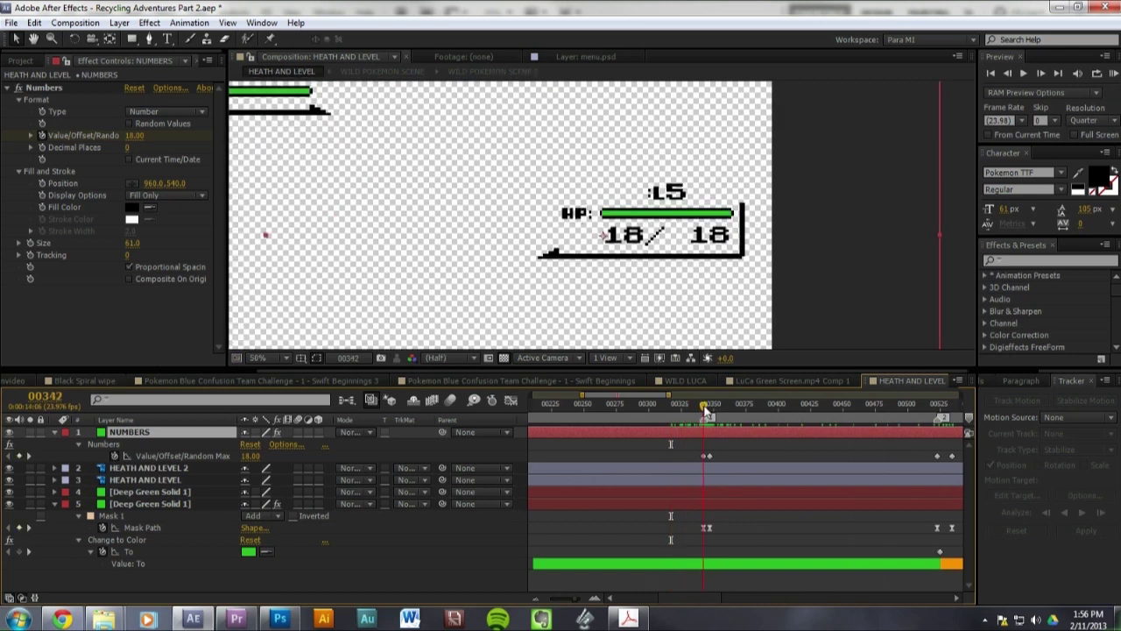
left_click(167, 491)
left_click_drag(714, 417, 955, 409)
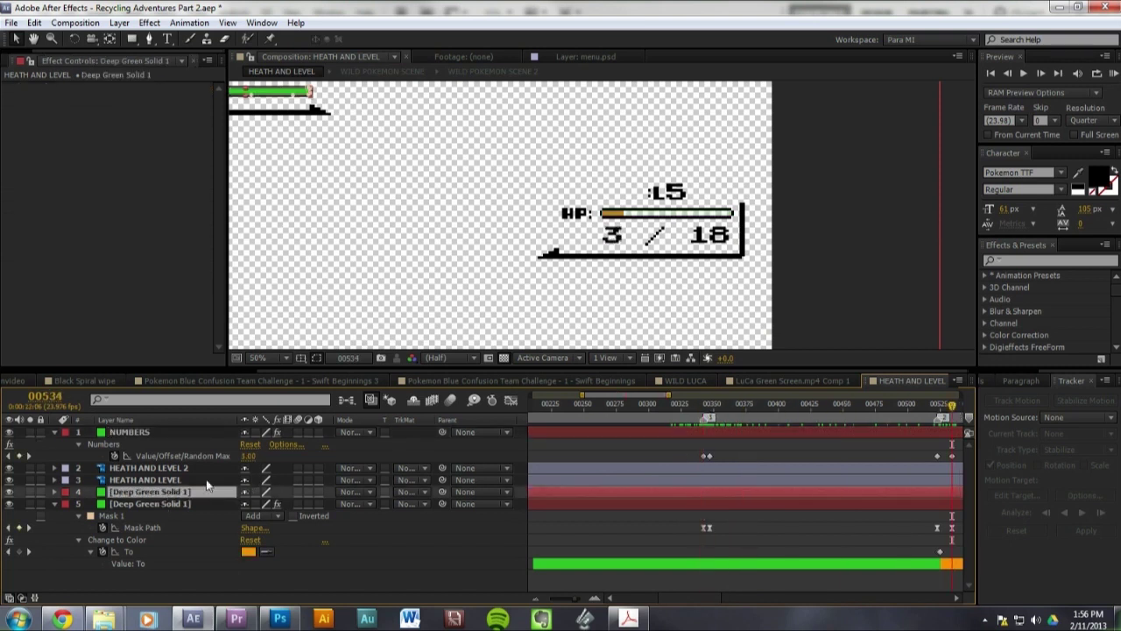
left_click(184, 504)
left_click(146, 539)
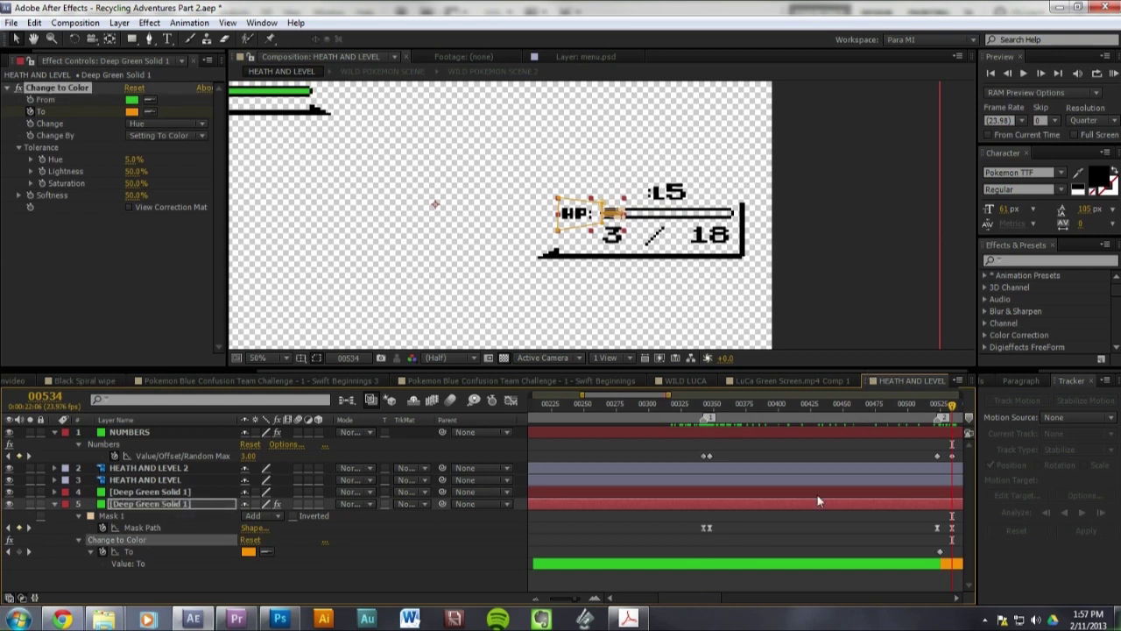
Zoom the timeline into the final frames and preview HP hitting 0/18 as the bar turns red
left_click(595, 598)
left_click(596, 598)
left_click_drag(646, 396, 709, 398)
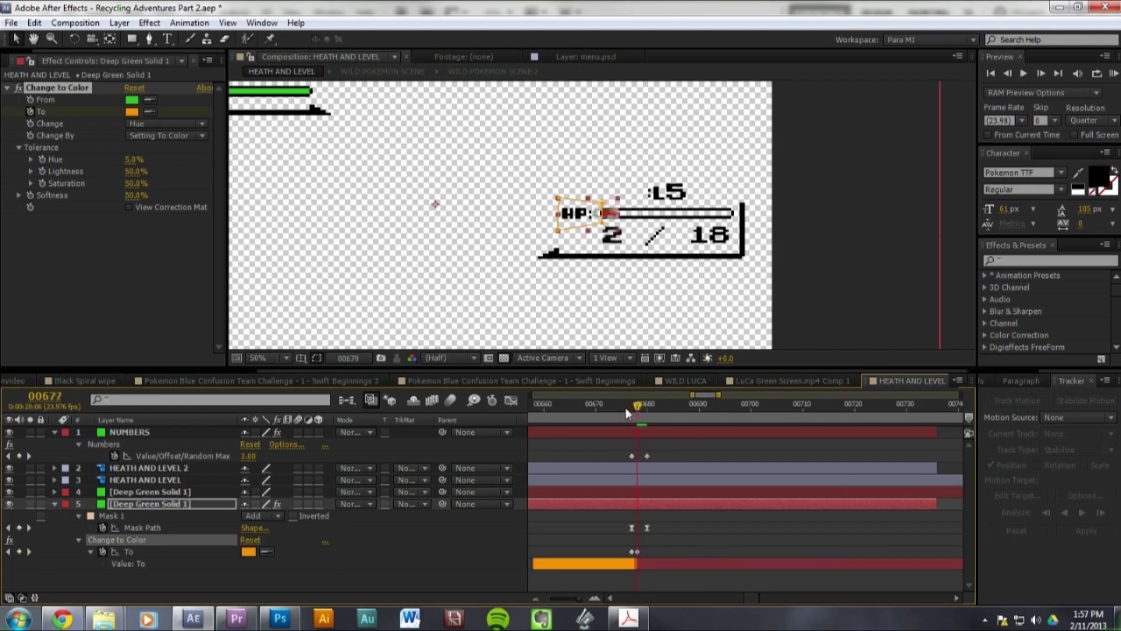
left_click_drag(627, 413, 691, 413)
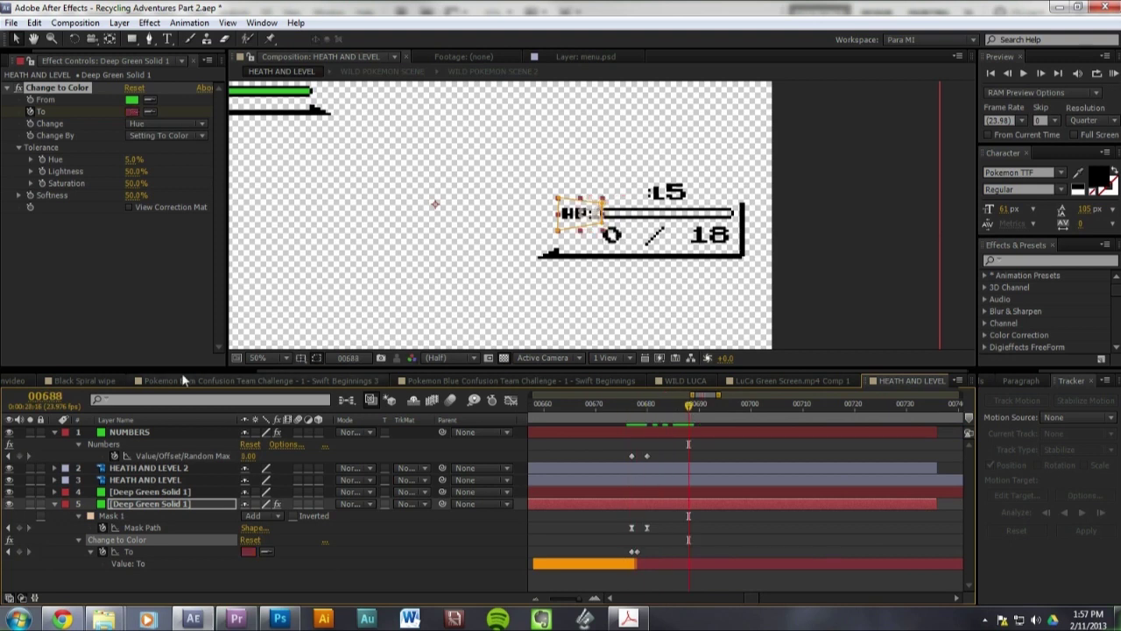
Glance at WILD POKEMON SCENE 2, then scrub WILD POKEMON SCENE to BEARCAT's HYPER BEAM at 3/18 HP
scroll(100, 380, "up", 3)
left_click(131, 381)
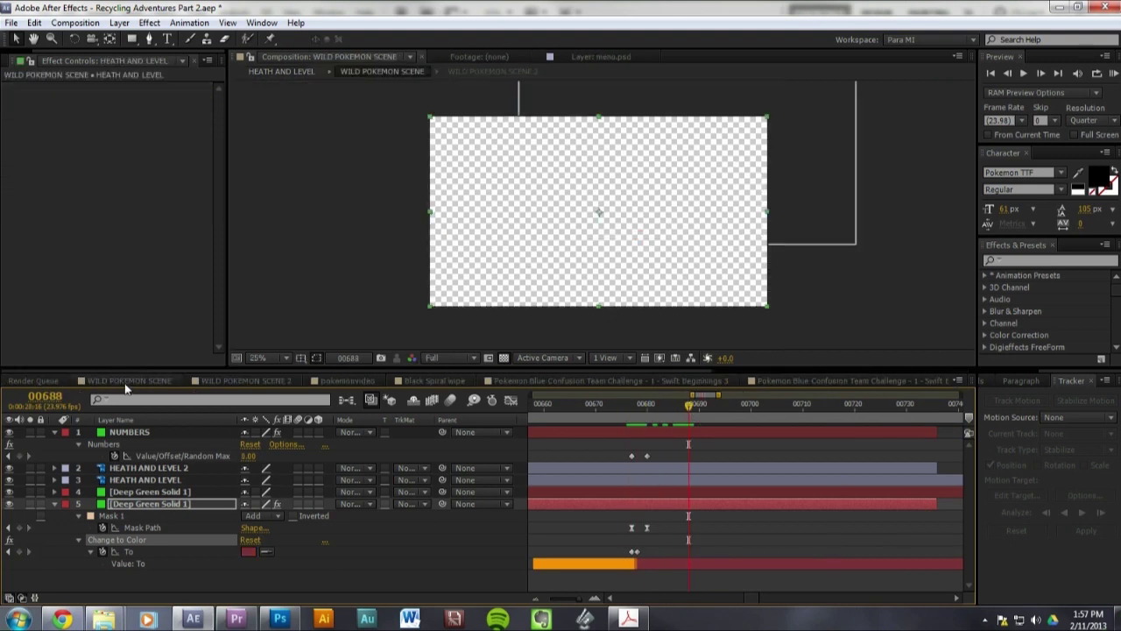
left_click(234, 382)
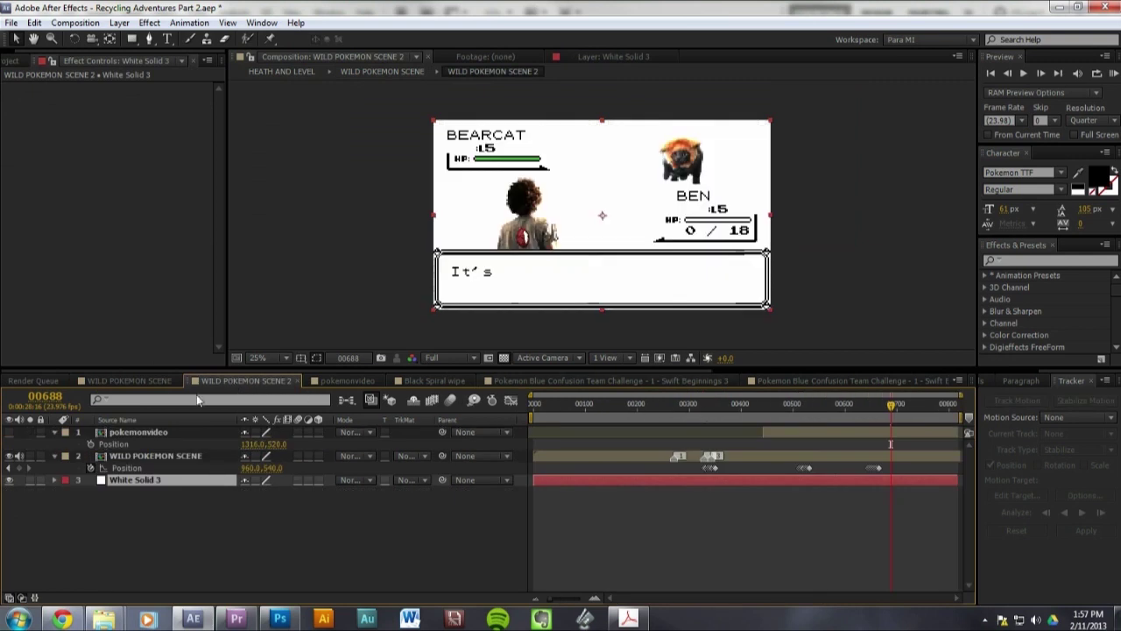
left_click(140, 381)
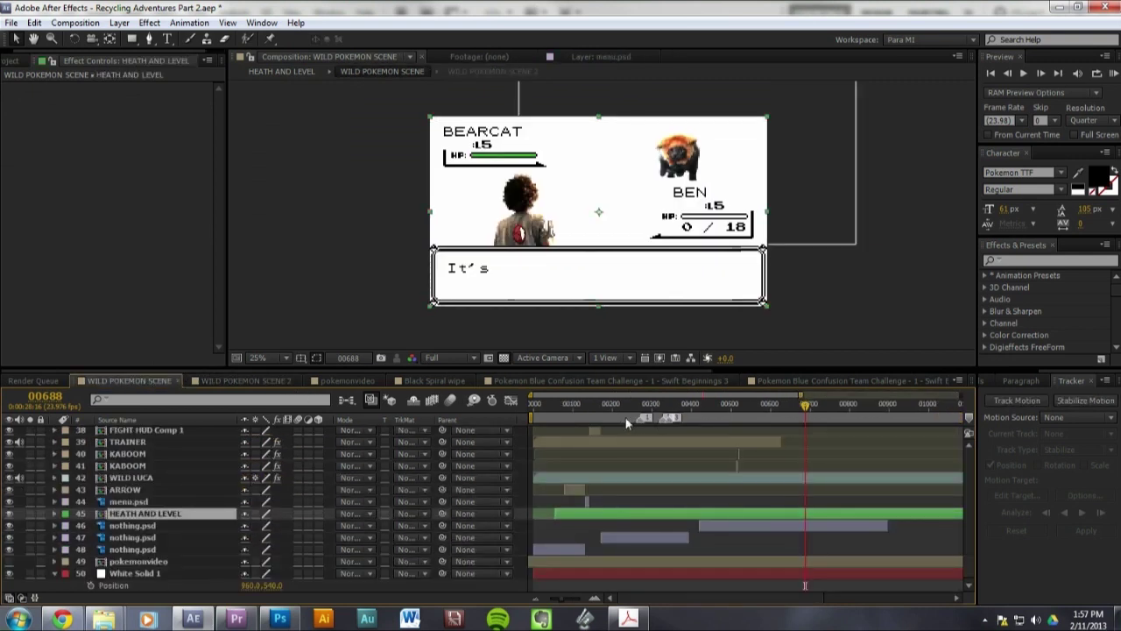
left_click_drag(604, 403, 698, 427)
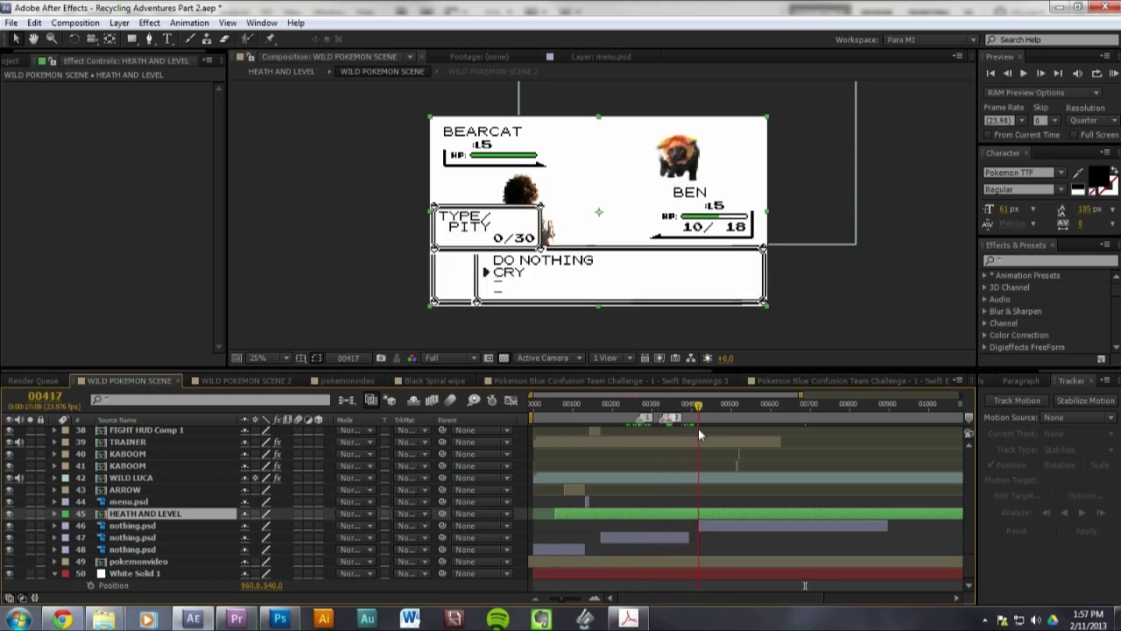
left_click_drag(697, 428, 783, 429)
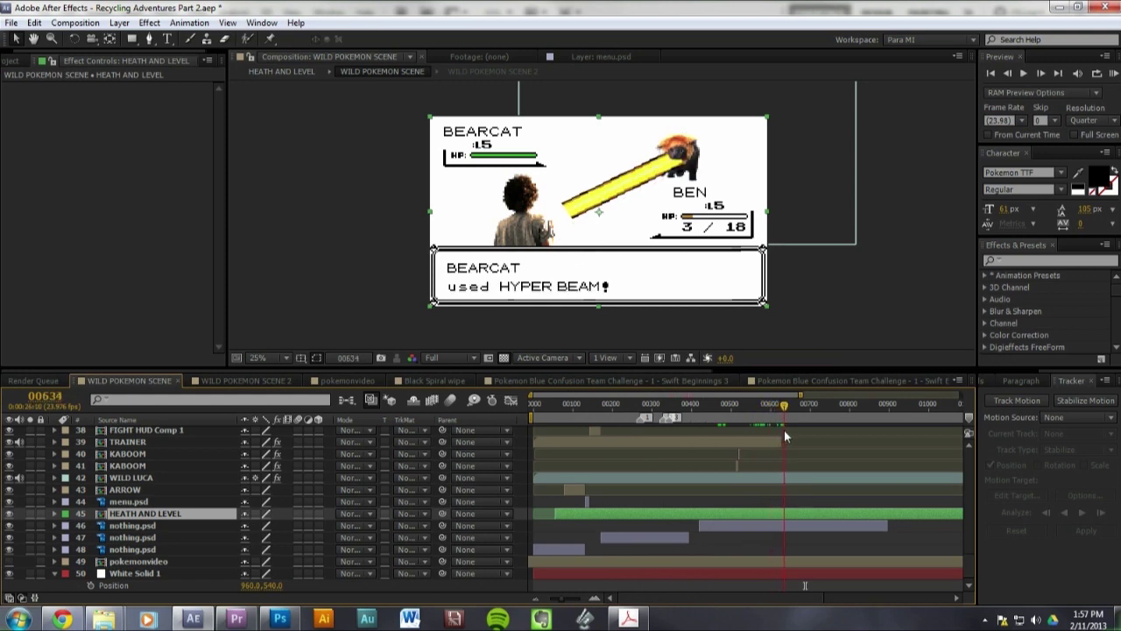
mouse_move(784, 429)
left_mouse_down()
mouse_move(812, 431)
mouse_move(800, 441)
left_mouse_up()
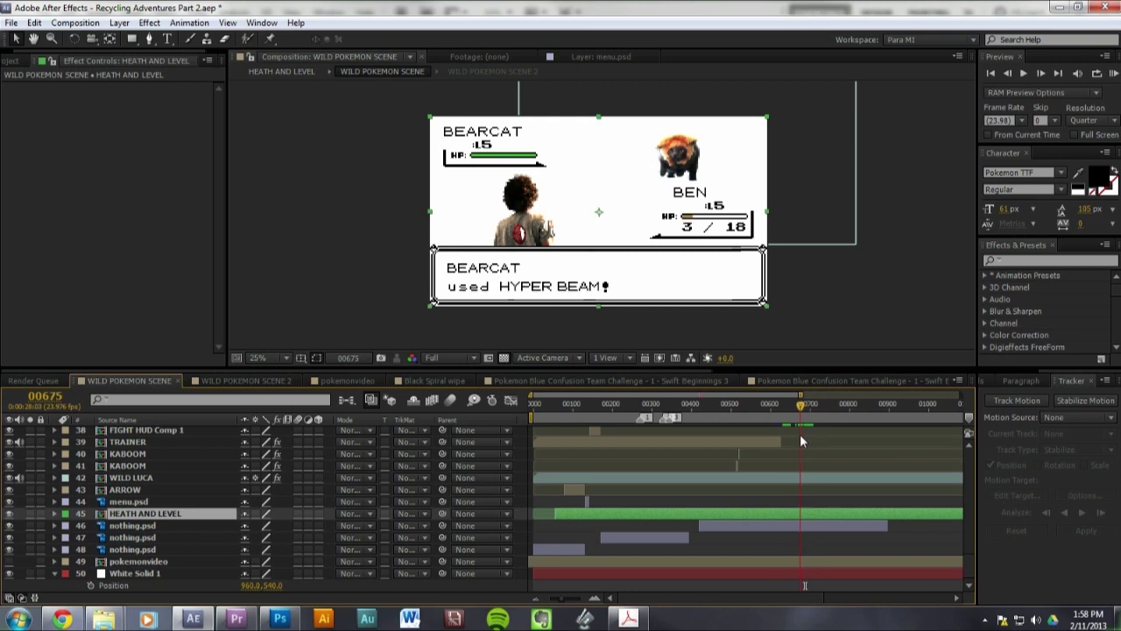
Zoom the viewer out to 25% and scrub back to the yellow hyper beam striking Ben
scroll(566, 237, "up", 2)
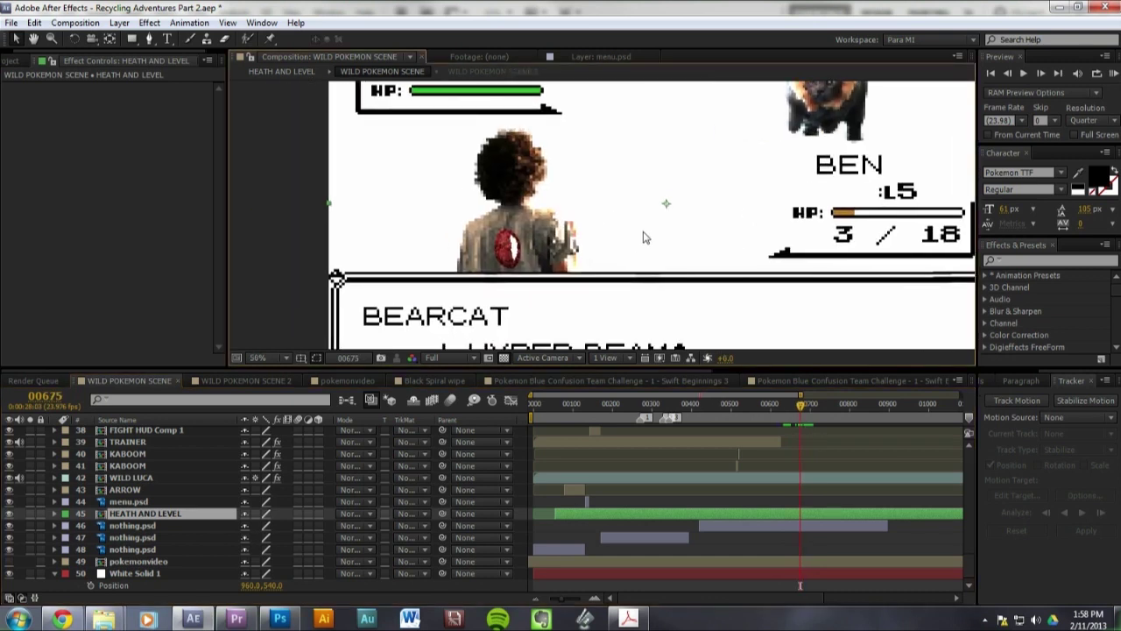
scroll(718, 232, "down", 2)
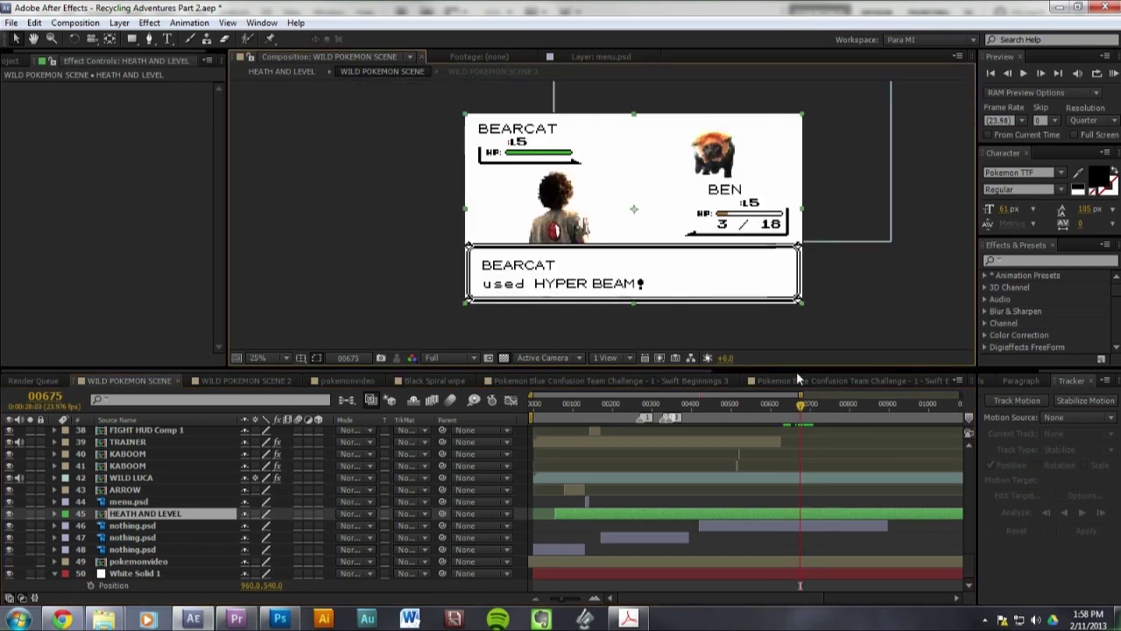
mouse_move(800, 403)
left_mouse_down()
mouse_move(781, 409)
mouse_move(793, 401)
left_mouse_up()
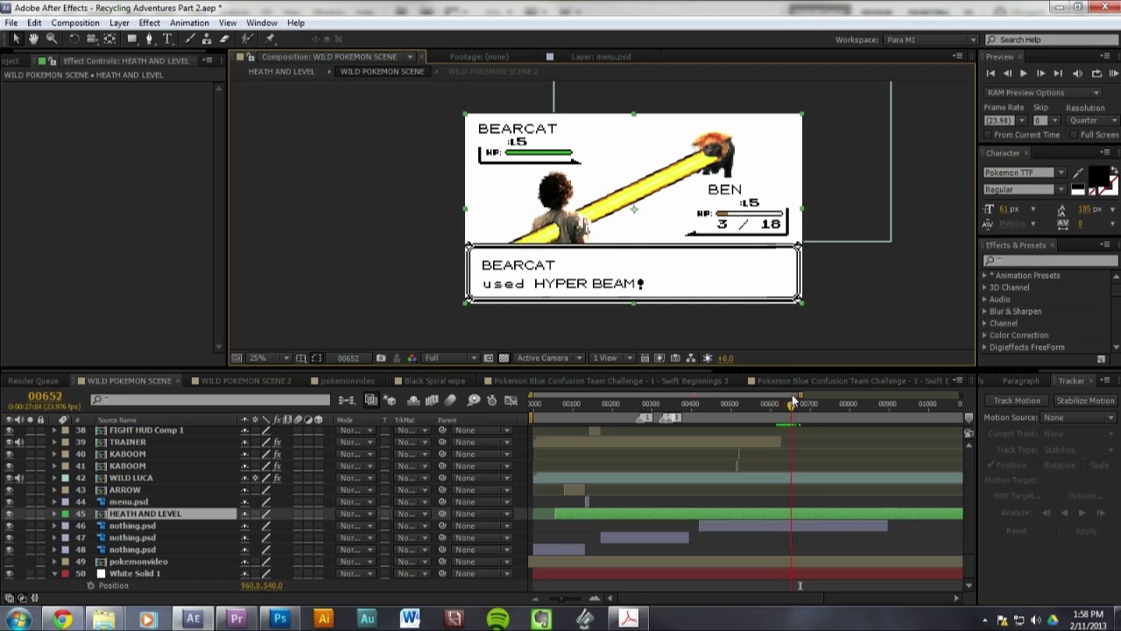
mouse_move(793, 404)
left_mouse_down()
mouse_move(760, 407)
mouse_move(784, 402)
left_mouse_up()
Bring the POKEMAN footage folder forward and select the HYPER BEAM image file
mouse_move(103, 618)
left_click(138, 527)
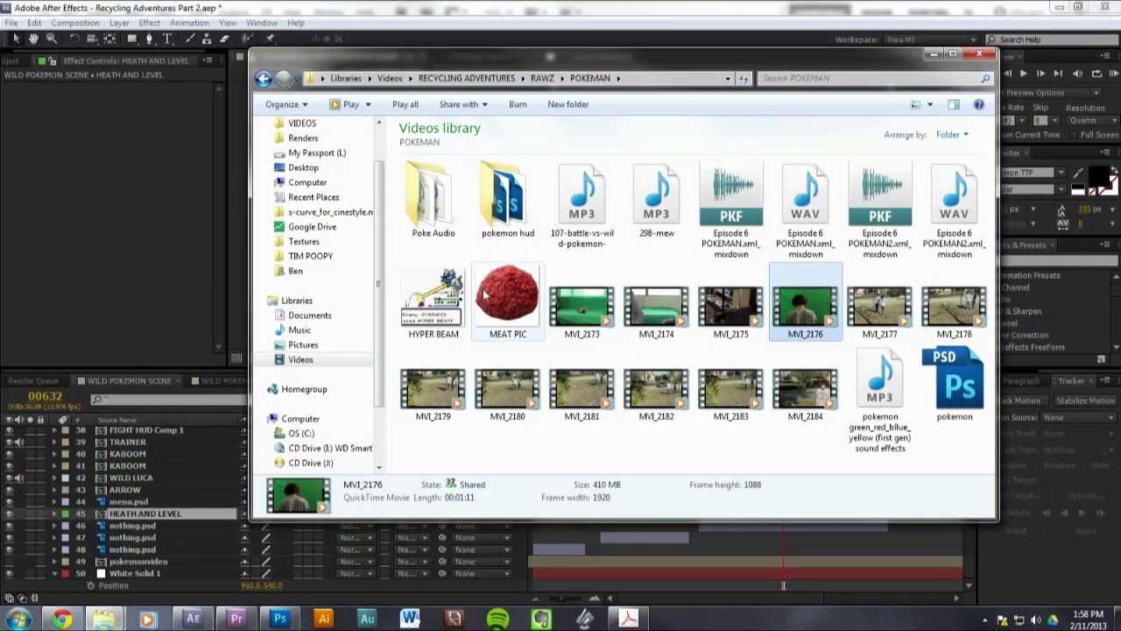
left_click(429, 311)
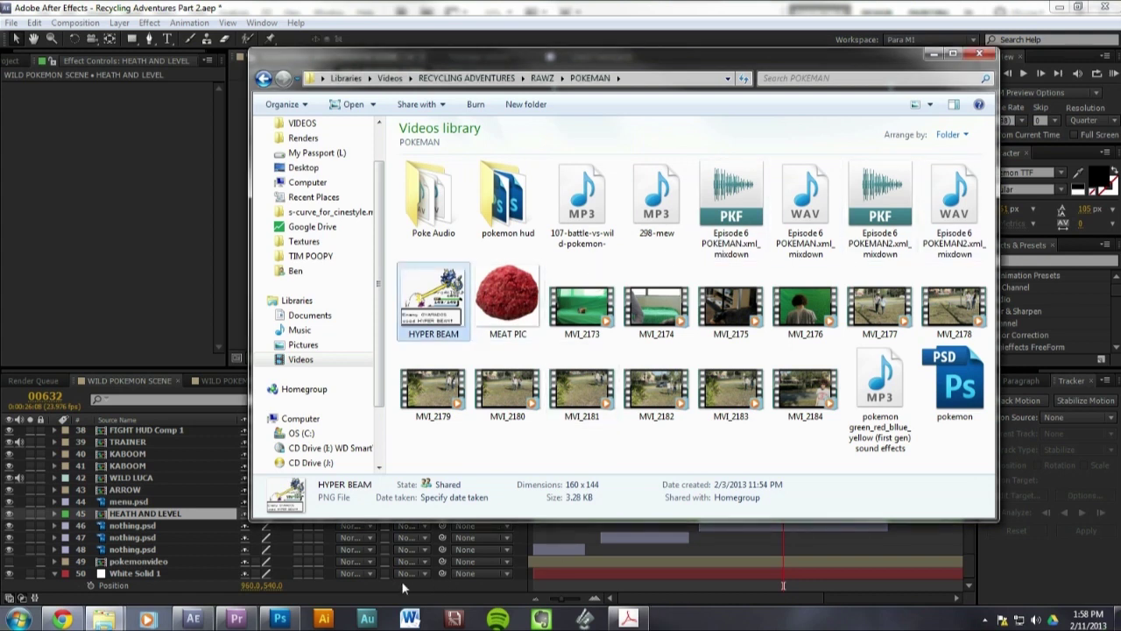
Back in the battle comp, advance to the super-effective message and zoom to 200% on the shoulder
left_click(248, 7)
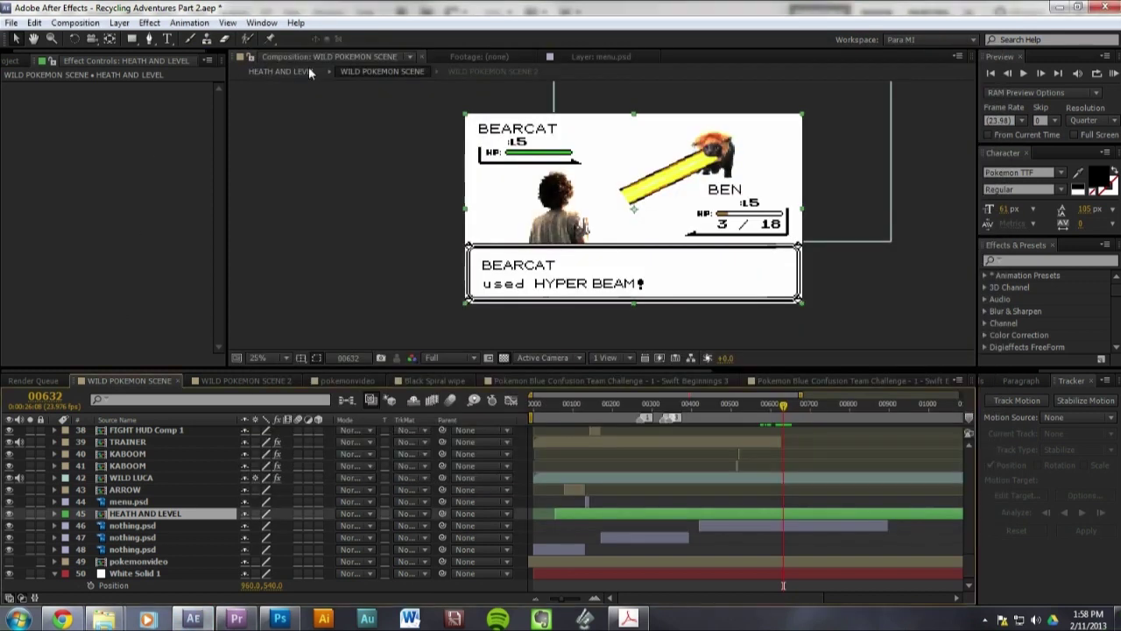
left_click_drag(784, 410, 809, 413)
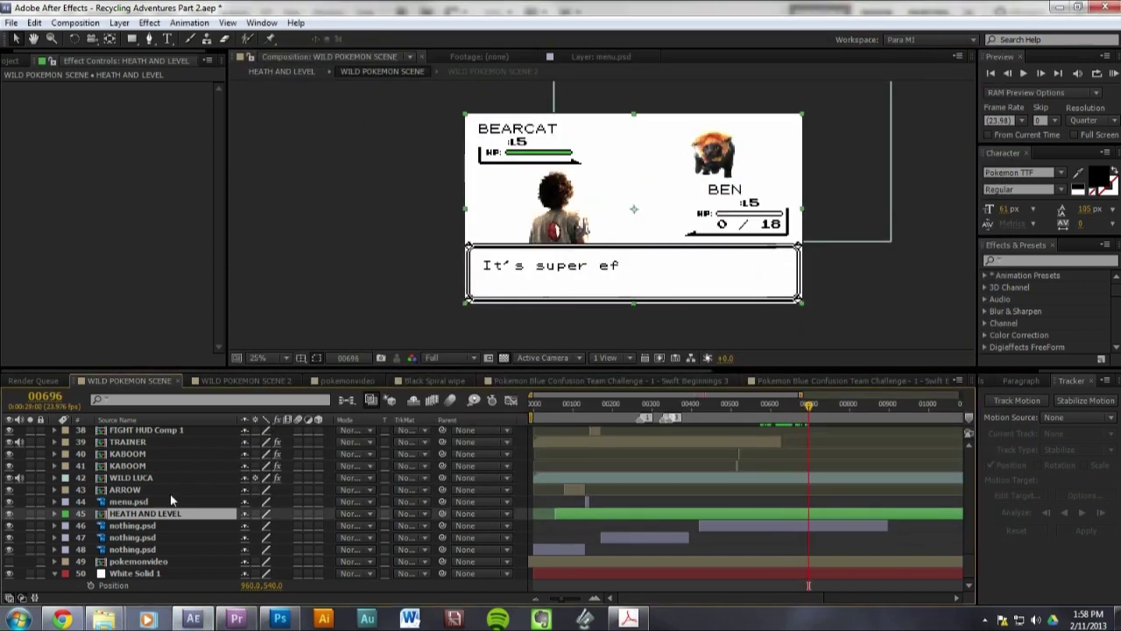
scroll(169, 493, "up", 10)
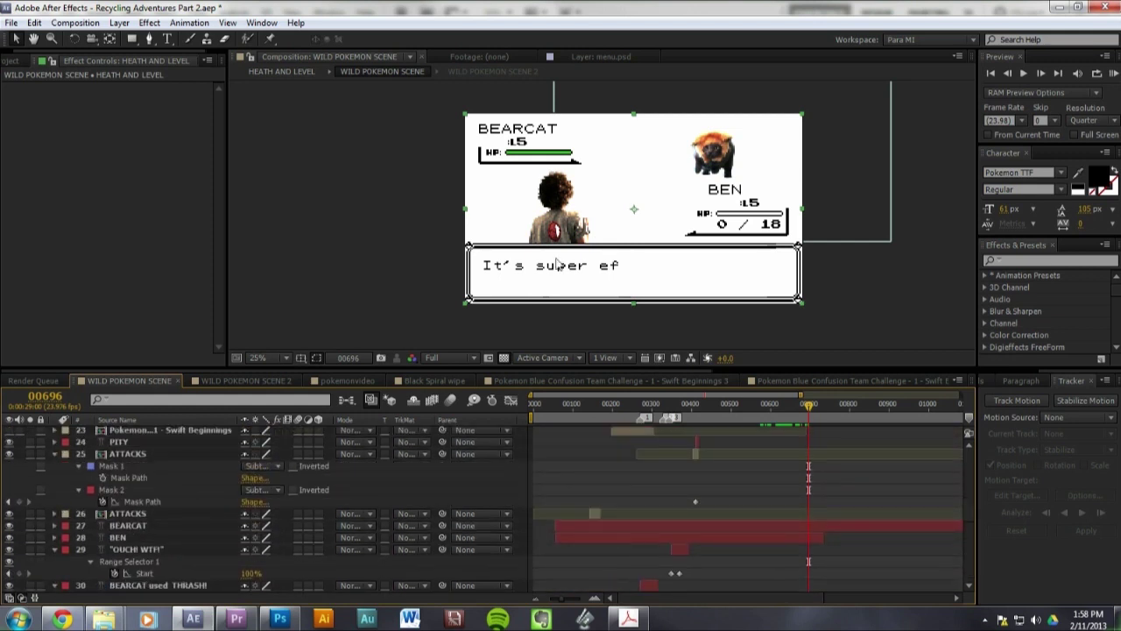
scroll(569, 206, "up", 6)
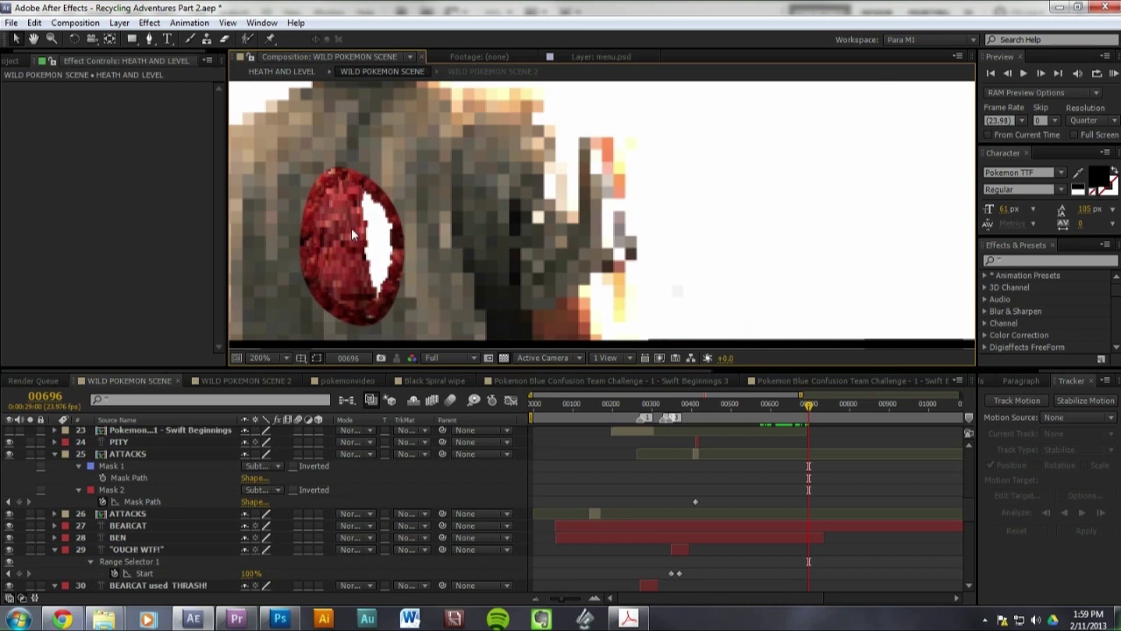
scroll(465, 228, "down", 1)
scroll(464, 228, "up", 1)
scroll(161, 466, "up", 6)
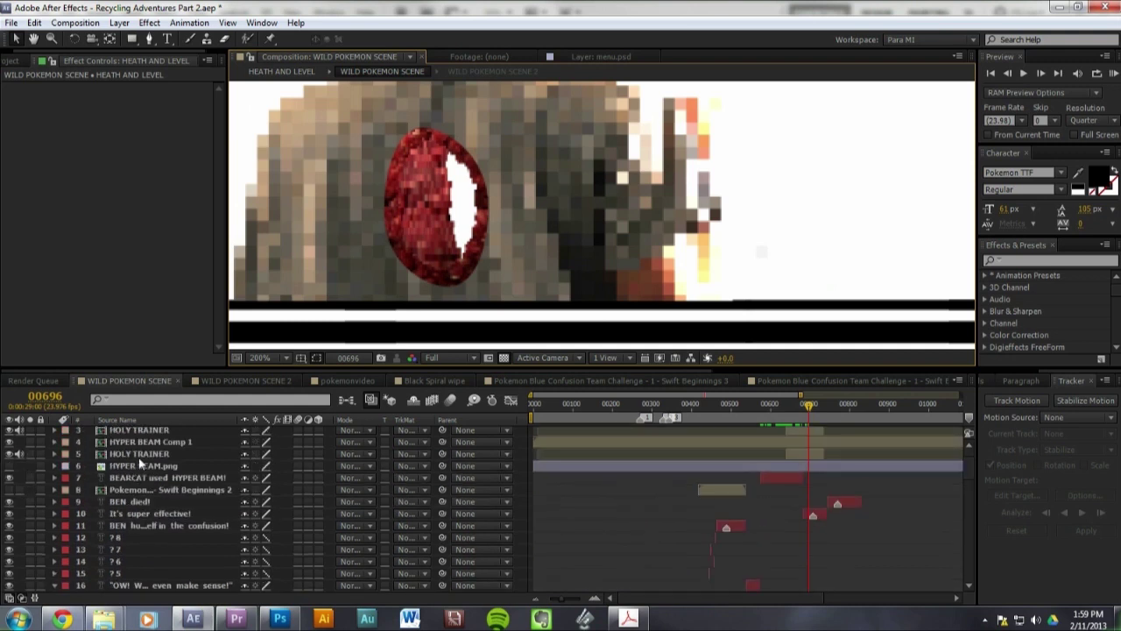
Select HOLY TRAINER and toggle the visibility of layers 5 and 3 to compare the meat hole
left_click(138, 455)
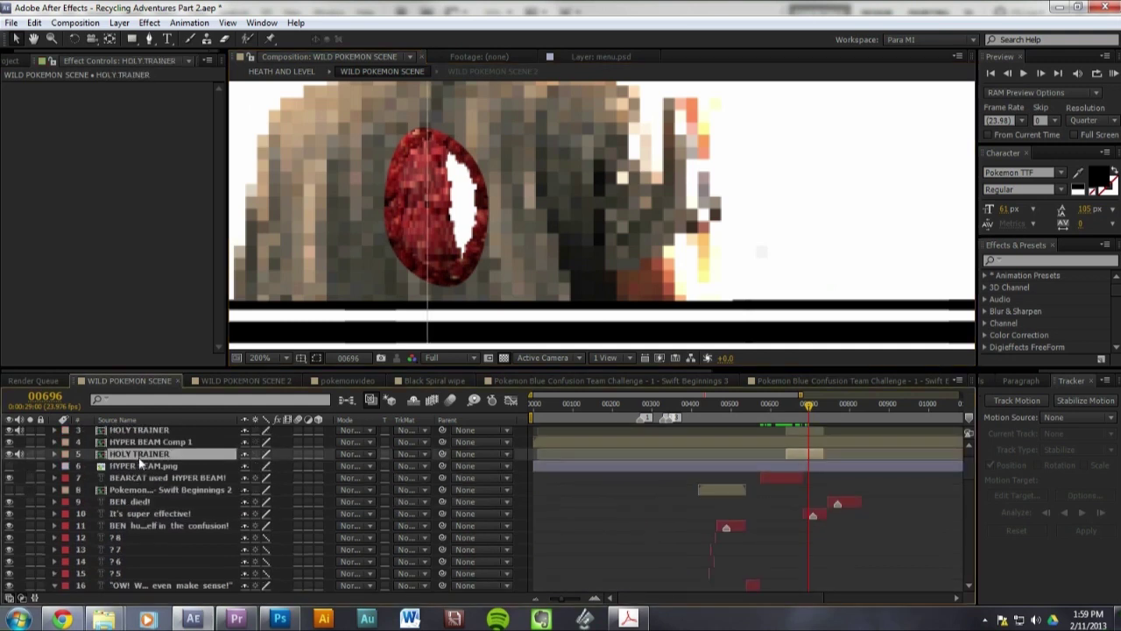
left_click(9, 455)
left_click(8, 454)
scroll(11, 462, "up", 1)
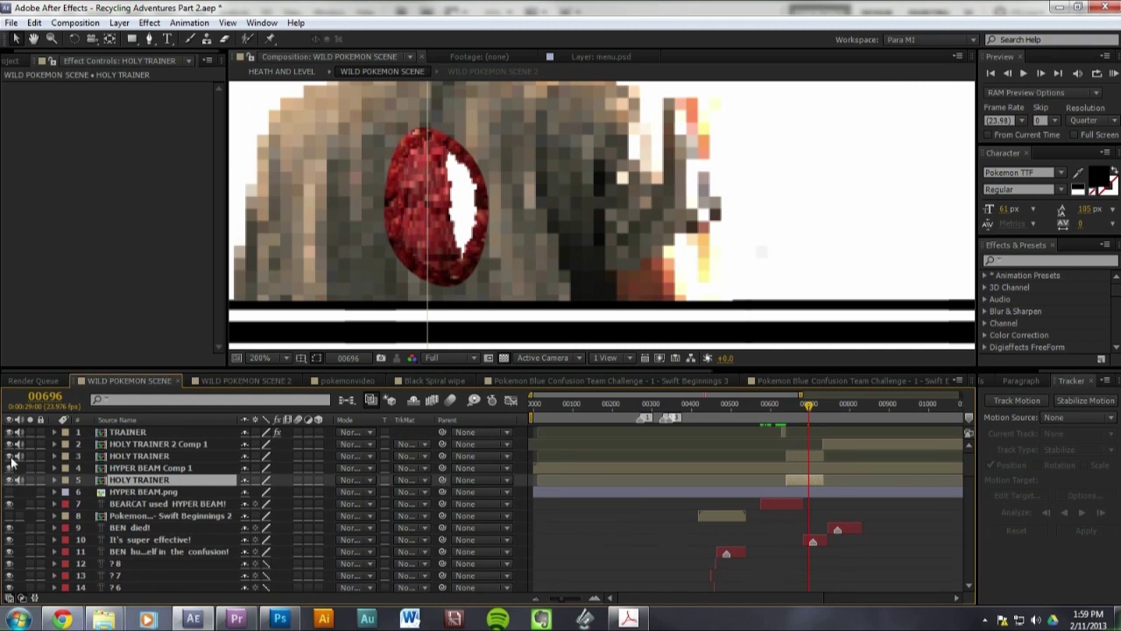
left_click(10, 456)
left_click(10, 456)
left_click(10, 455)
left_click(10, 455)
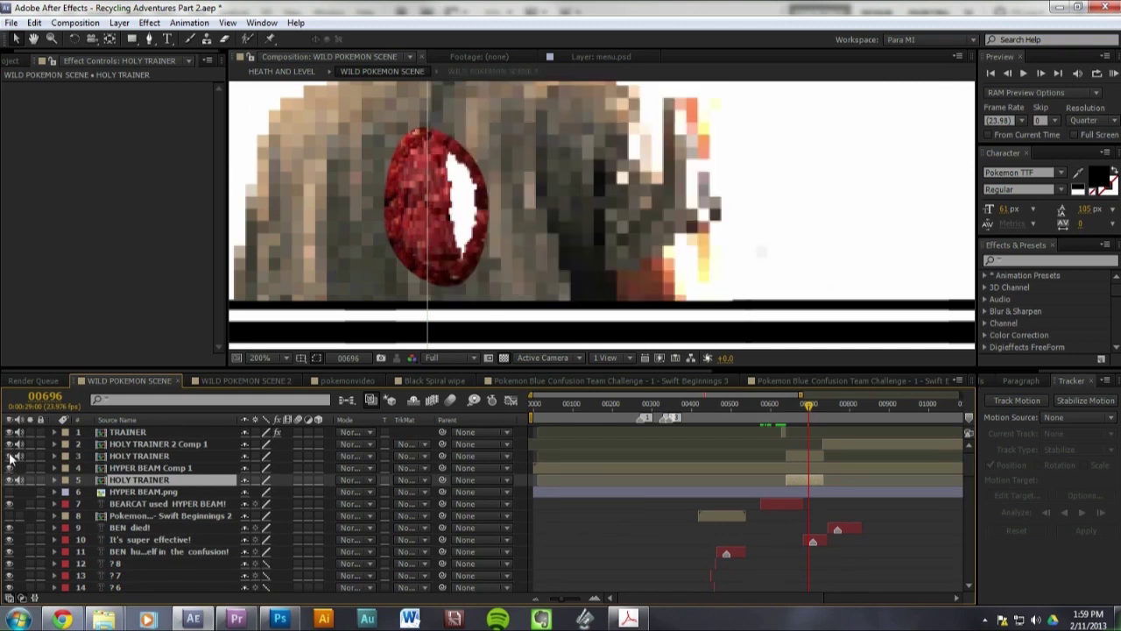
Scrub to the hyper beam impact frames around 00670
left_click(796, 405)
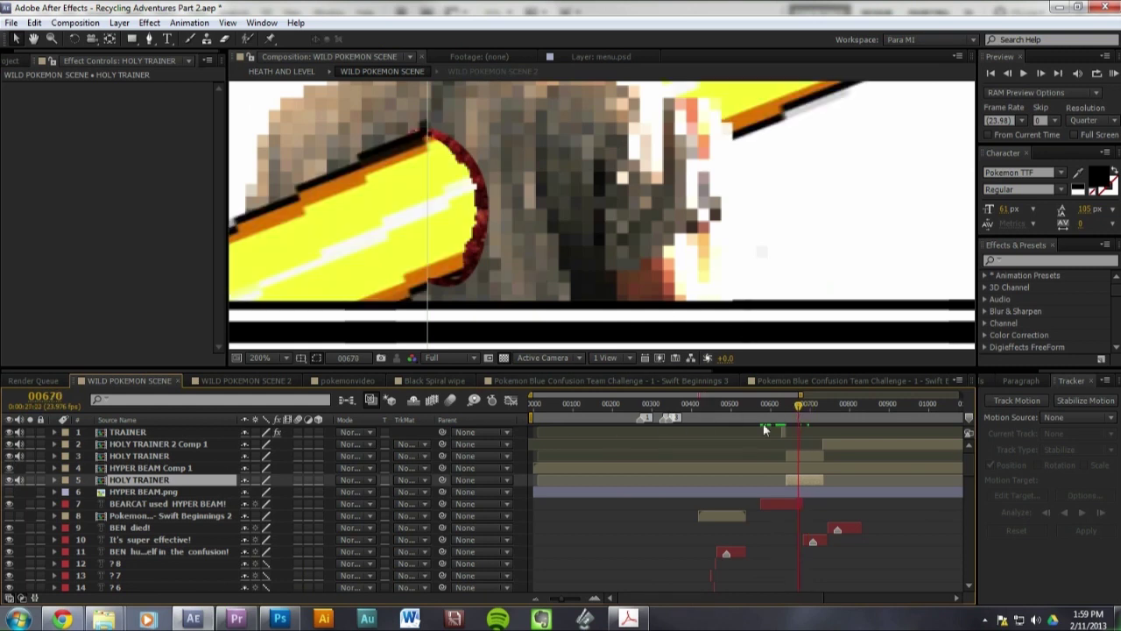
left_click_drag(799, 407, 800, 404)
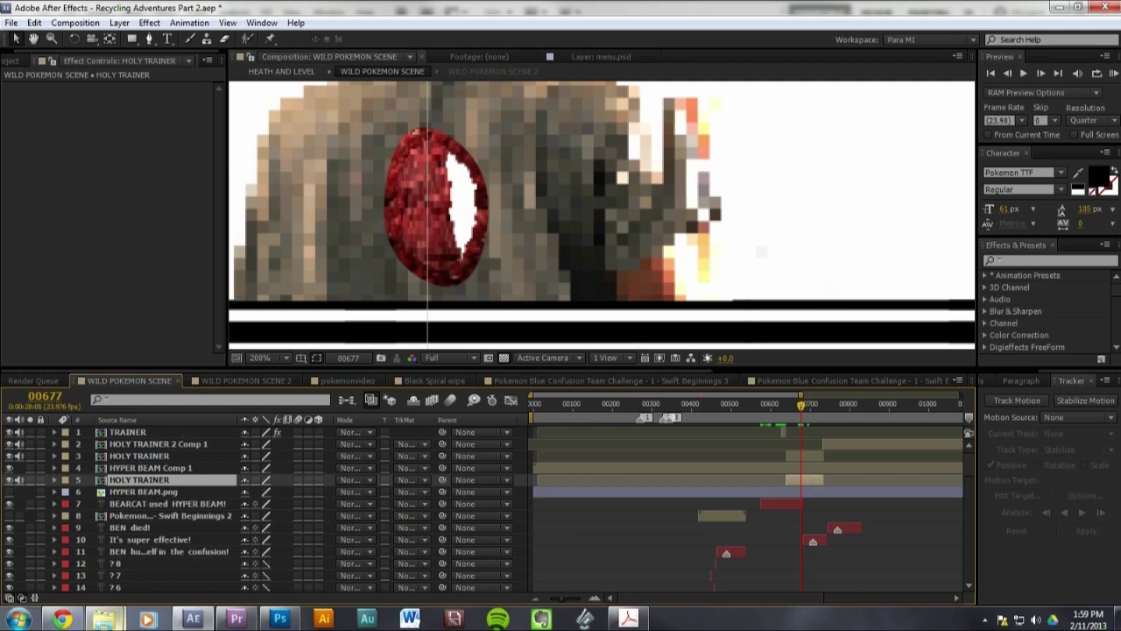
mouse_move(103, 617)
left_click(156, 550)
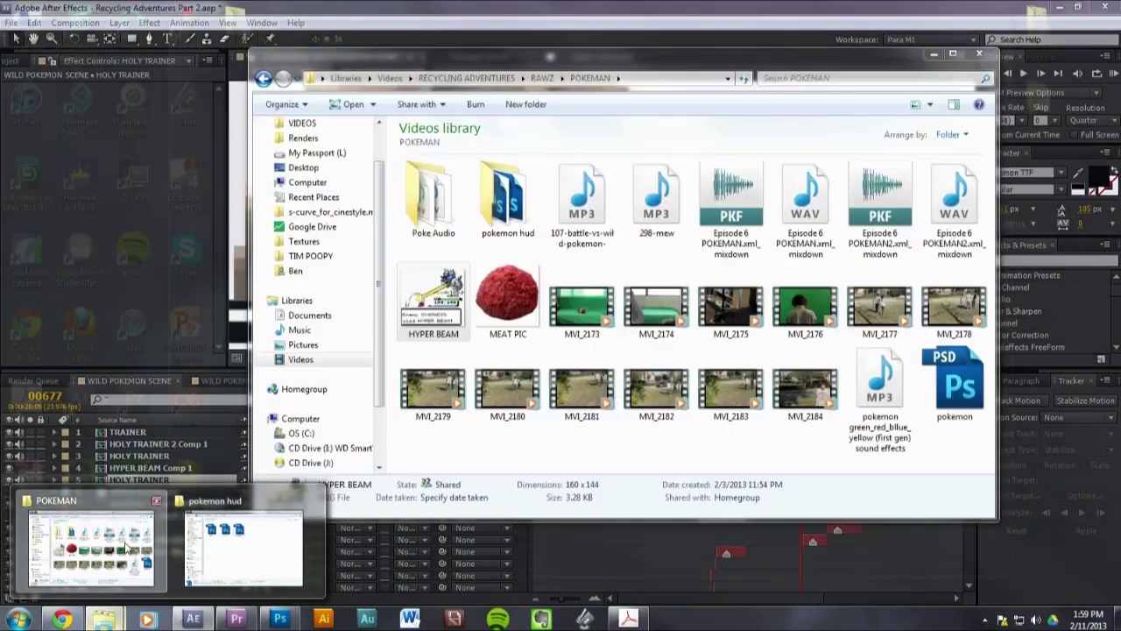
left_click(508, 302)
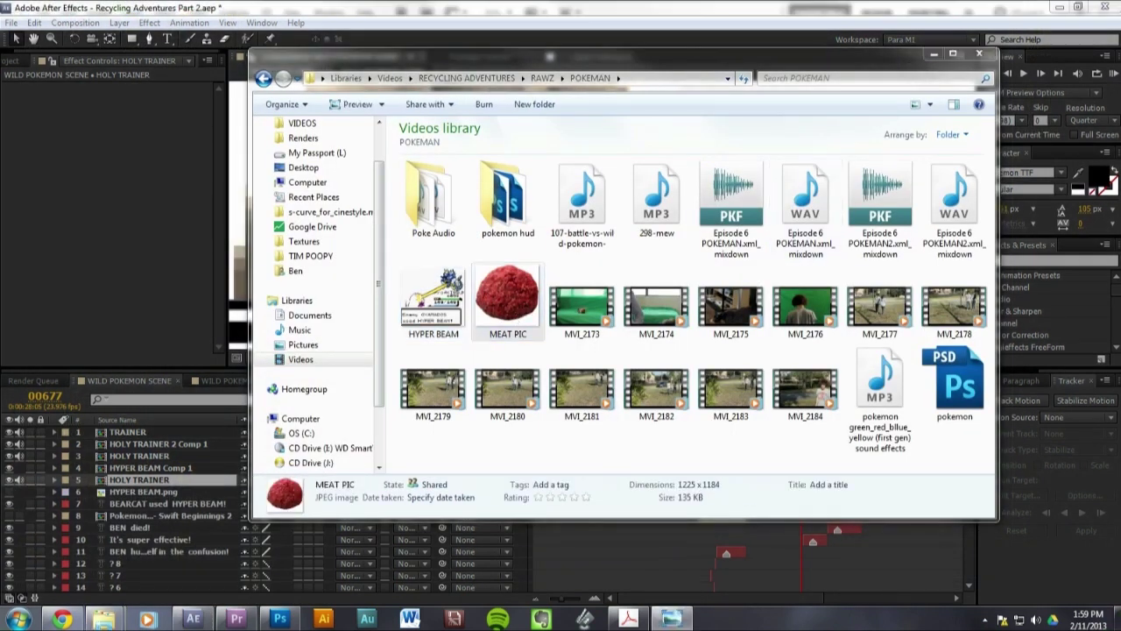
key("Return")
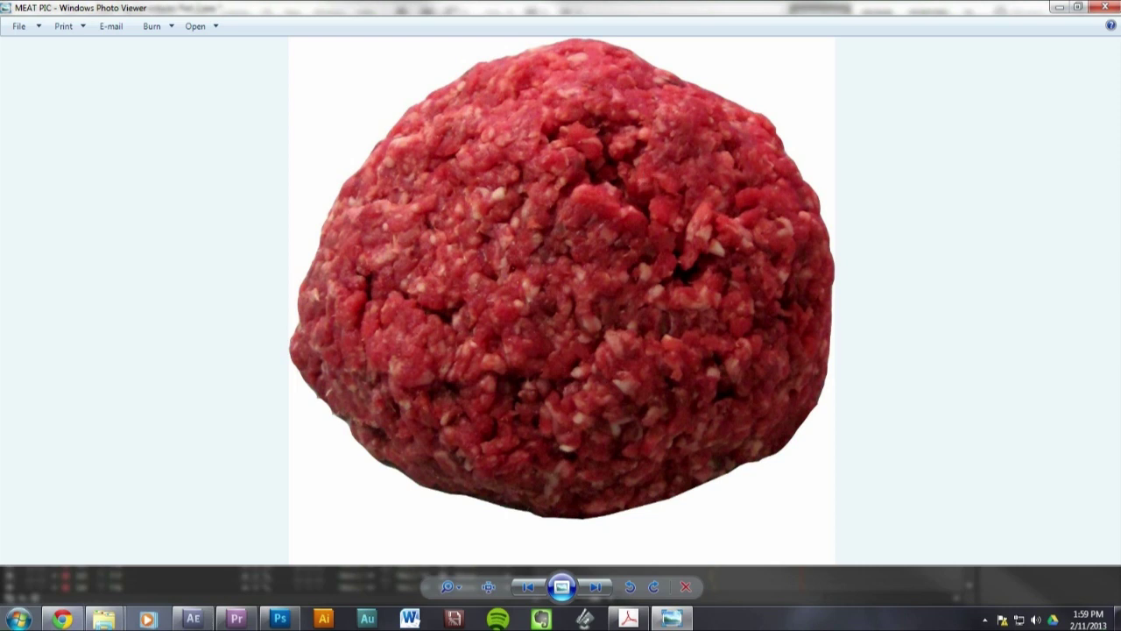
left_click(1105, 7)
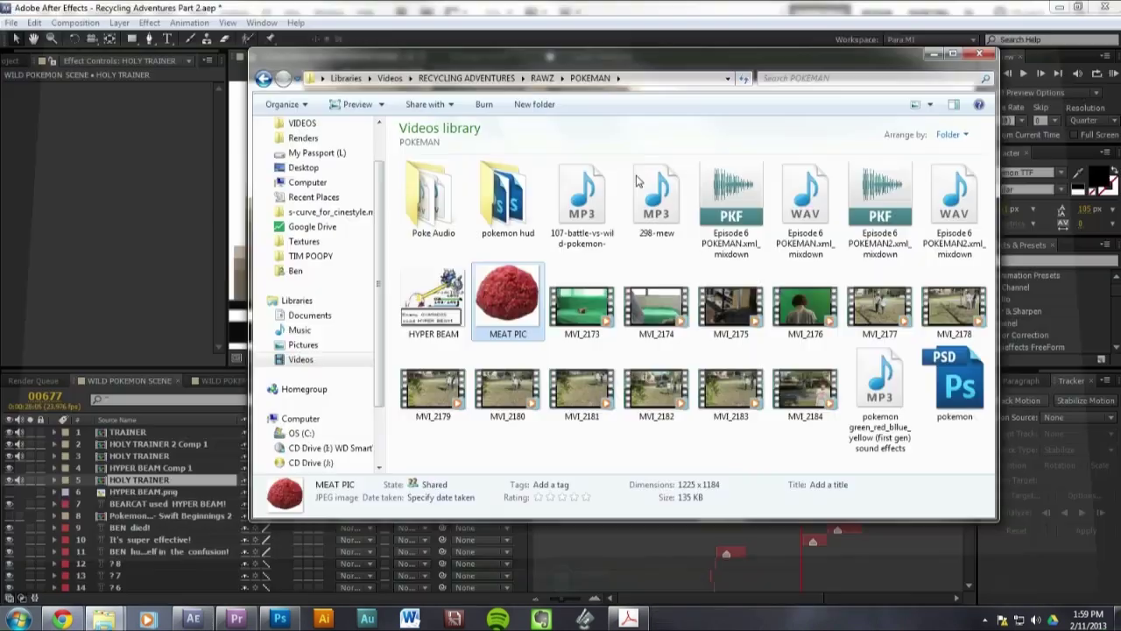
left_click(208, 7)
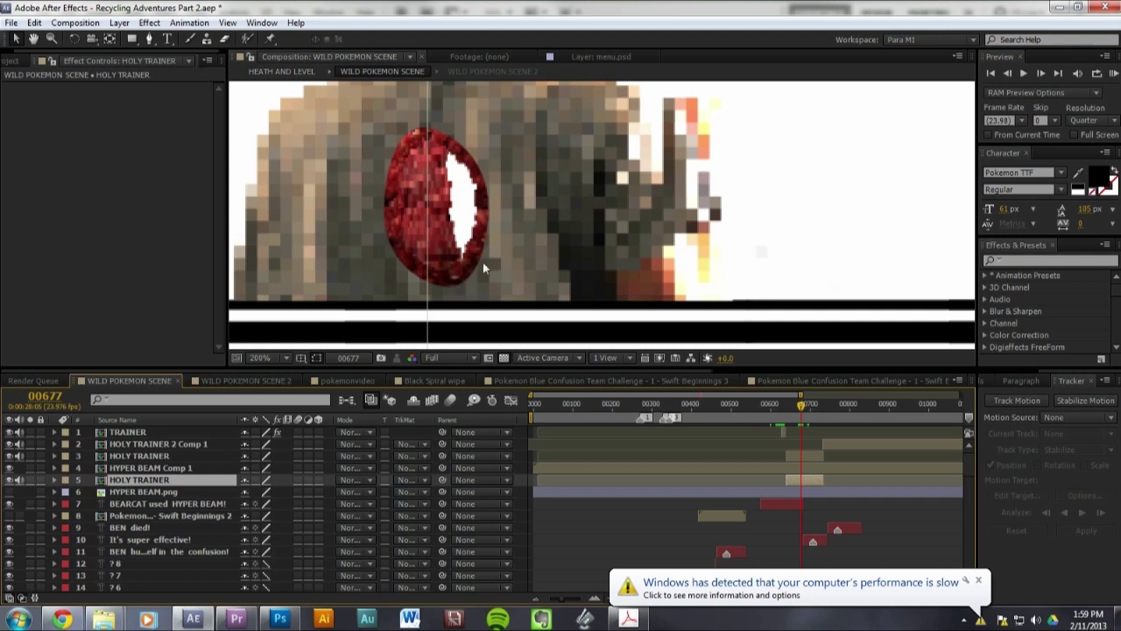
Zoom back to 25%, select layer 3 HOLY TRAINER, and scrub through super-effective to BEN died
scroll(544, 239, "down", 4)
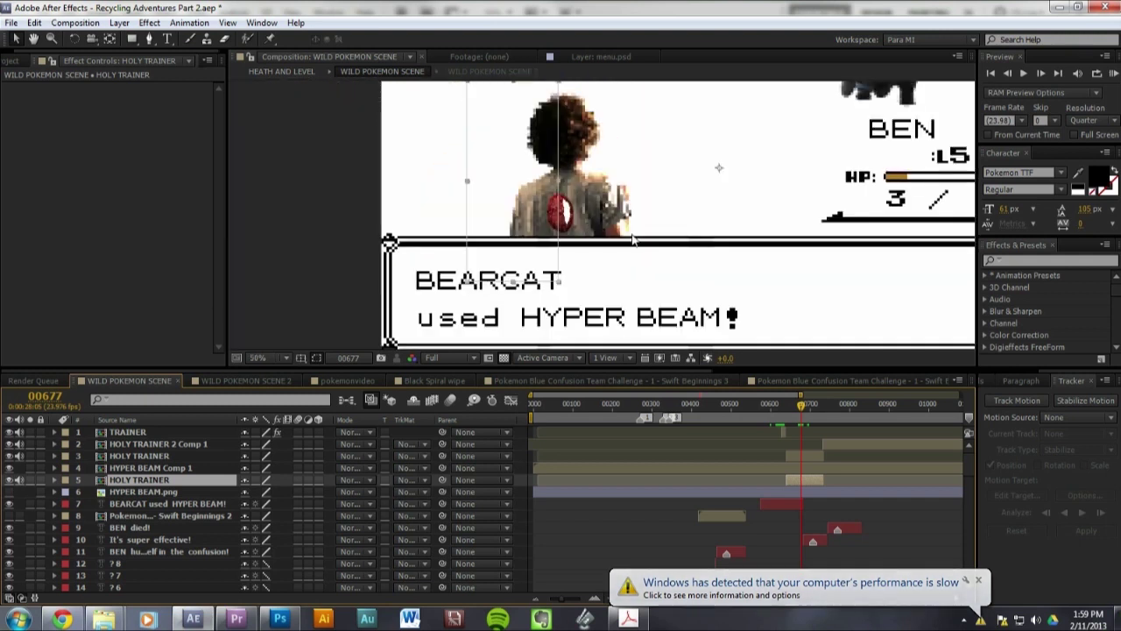
scroll(613, 267, "down", 3)
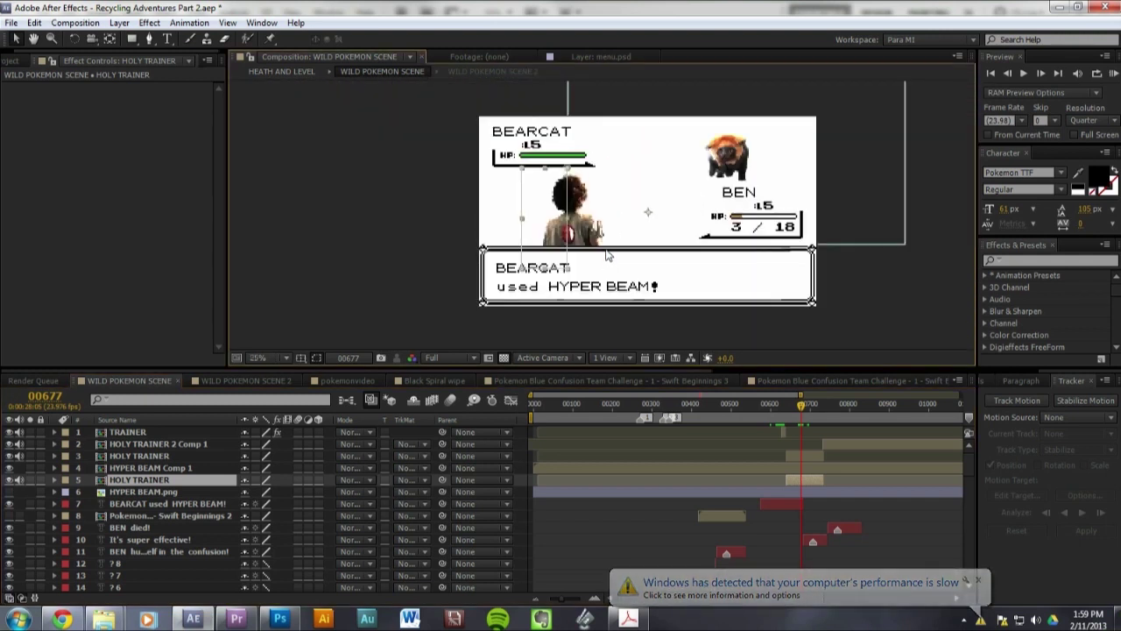
scroll(608, 254, "up", 3)
left_click(716, 223)
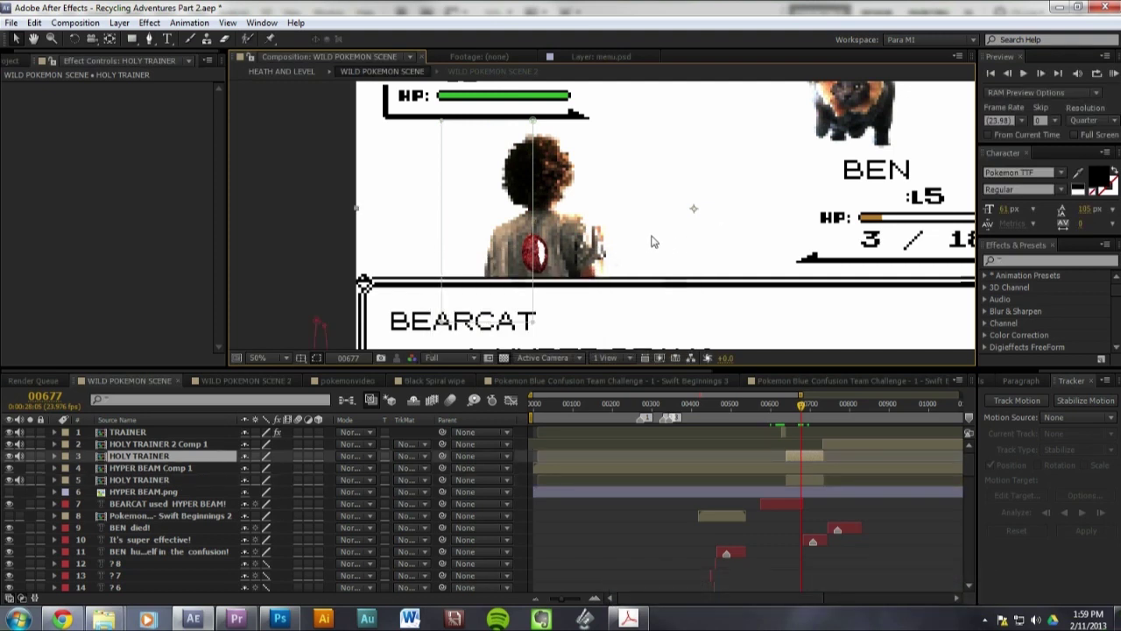
scroll(634, 279, "down", 1)
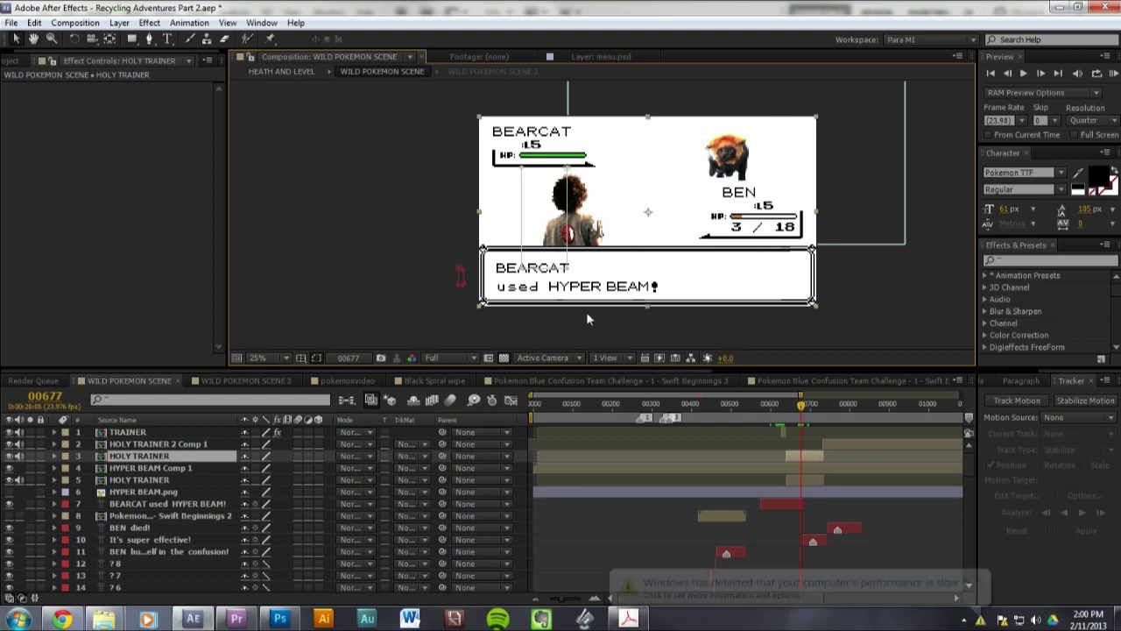
left_click(813, 404)
left_click_drag(813, 405, 730, 410)
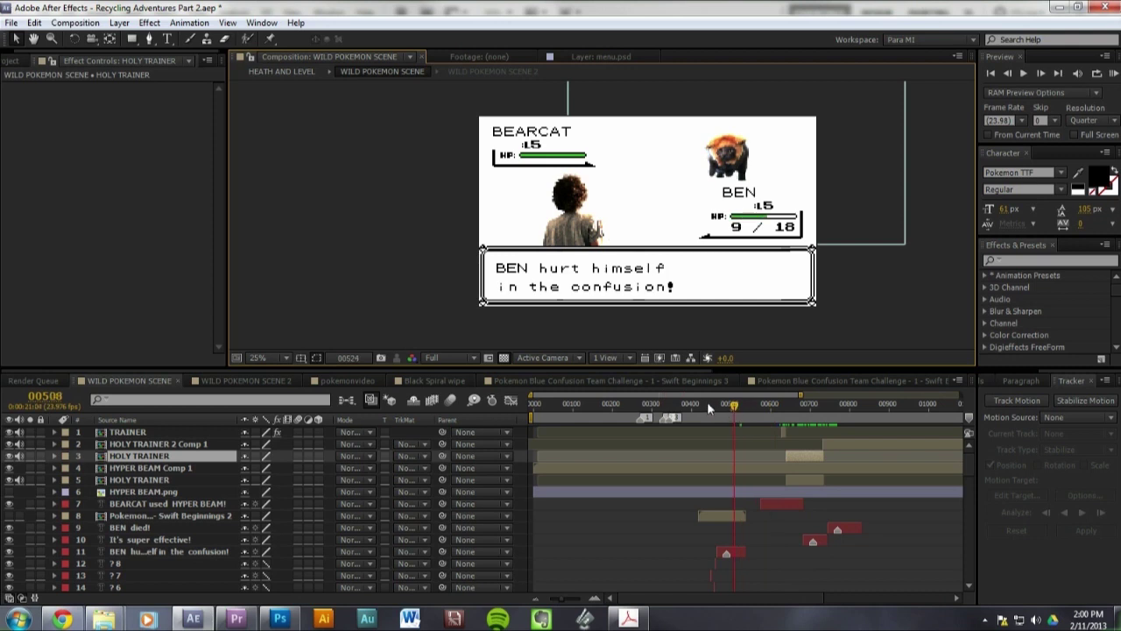
Scrub from BEN's confusion at 00442 through BEARCAT's hyper beam at 00600–00625 hitting Ben
left_click(708, 406)
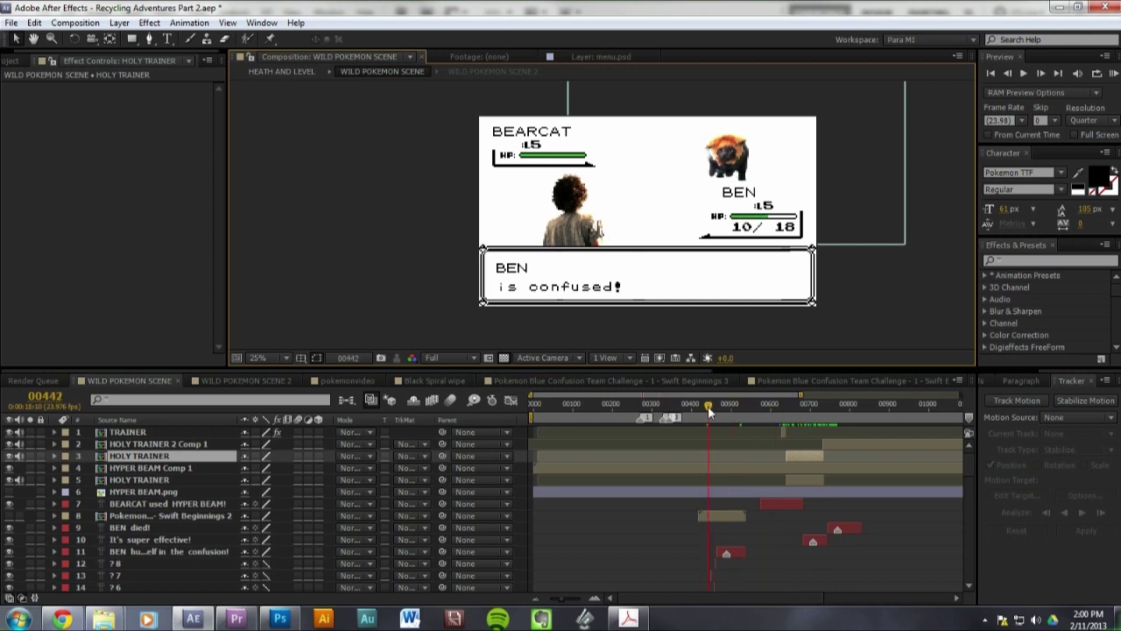
left_click_drag(709, 405, 743, 417)
left_click(770, 405)
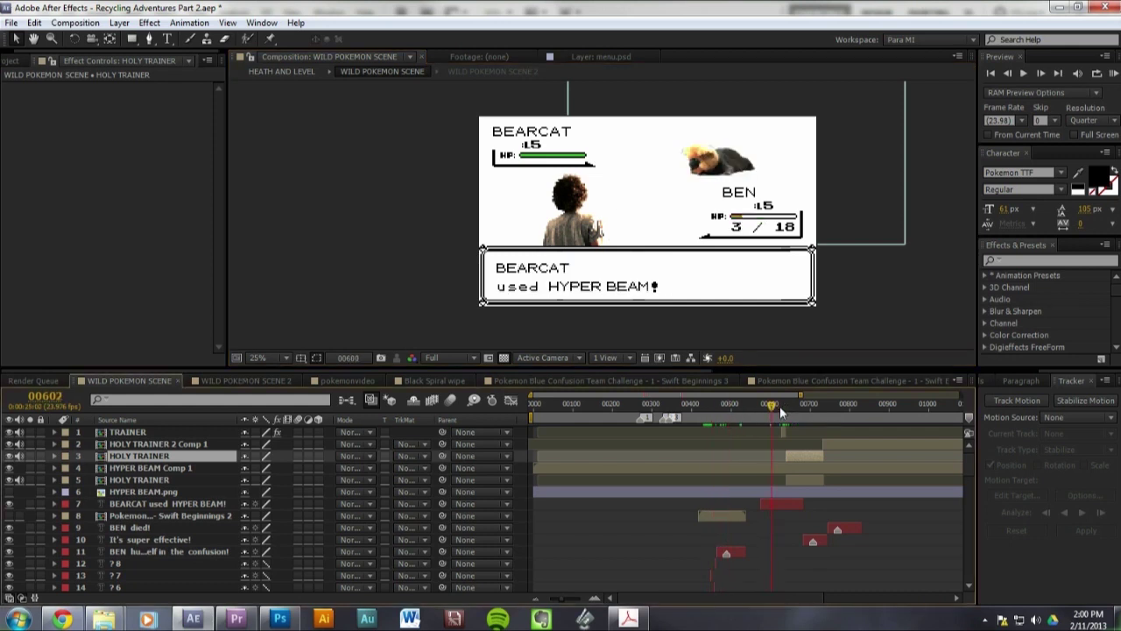
left_click_drag(782, 406, 741, 400)
left_click(782, 402)
left_click_drag(782, 405, 883, 411)
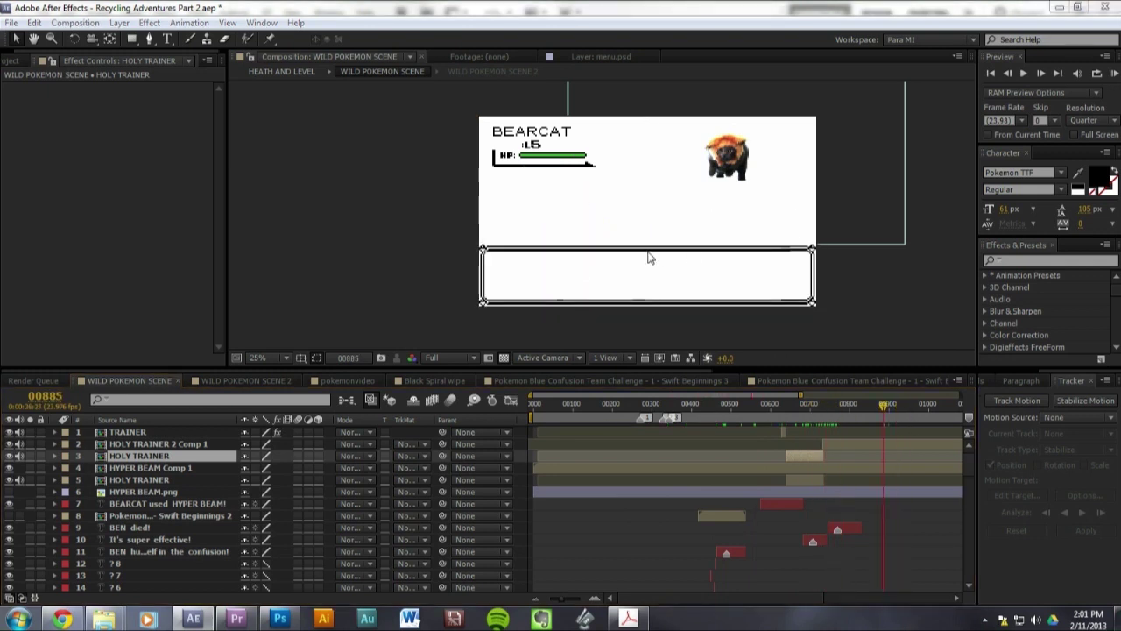